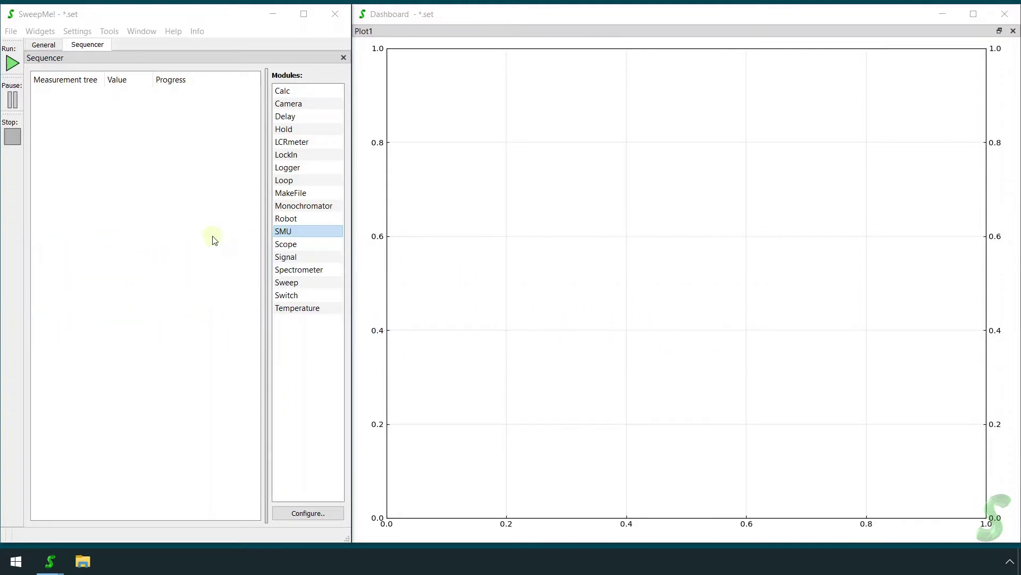
Preview the SMU, Temperature and Monochromator modules, then dismiss the previews
{"action": "left_click", "coordinate": [281, 233]}
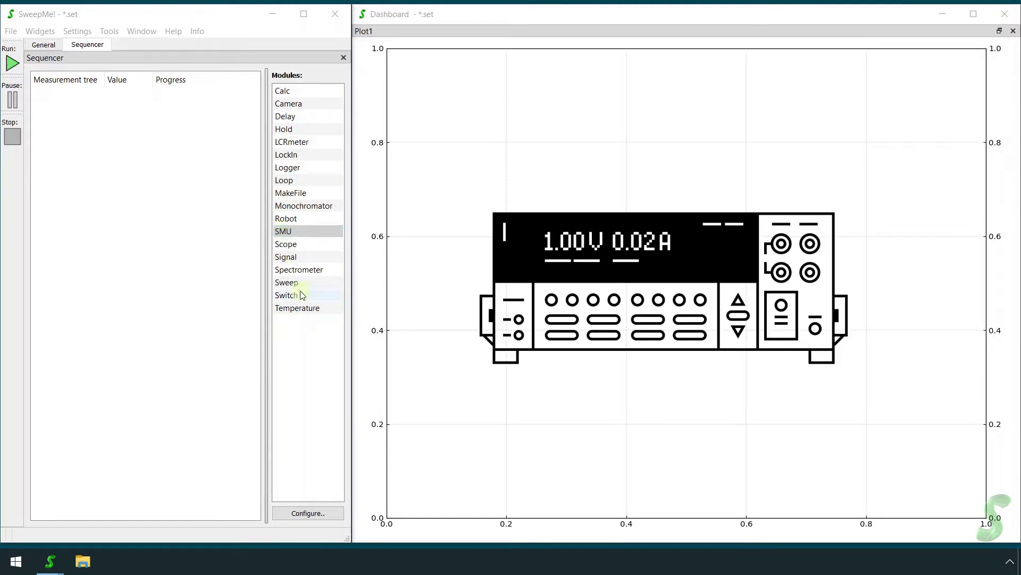
{"action": "left_click", "coordinate": [302, 311]}
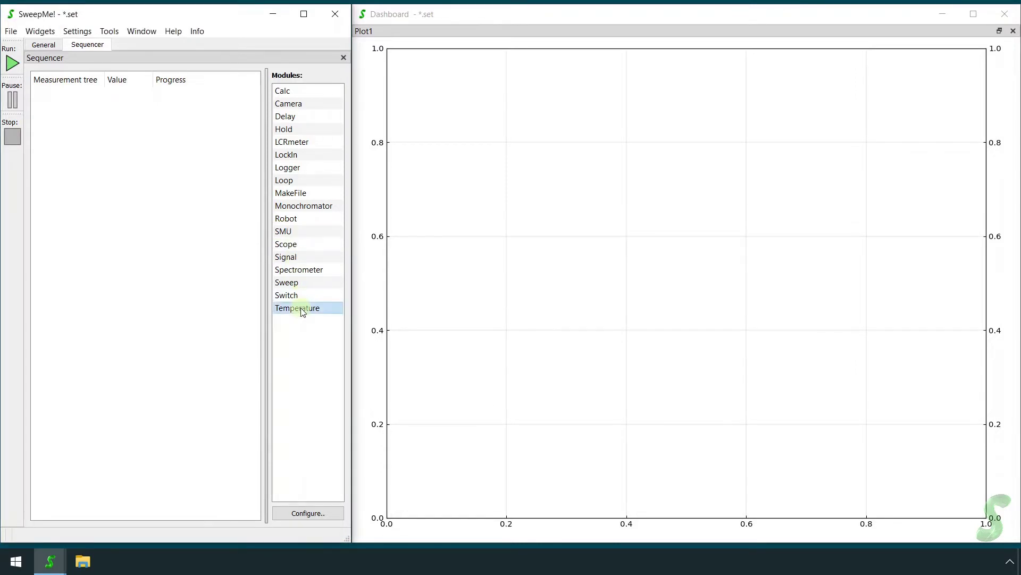
{"action": "left_click", "coordinate": [326, 209]}
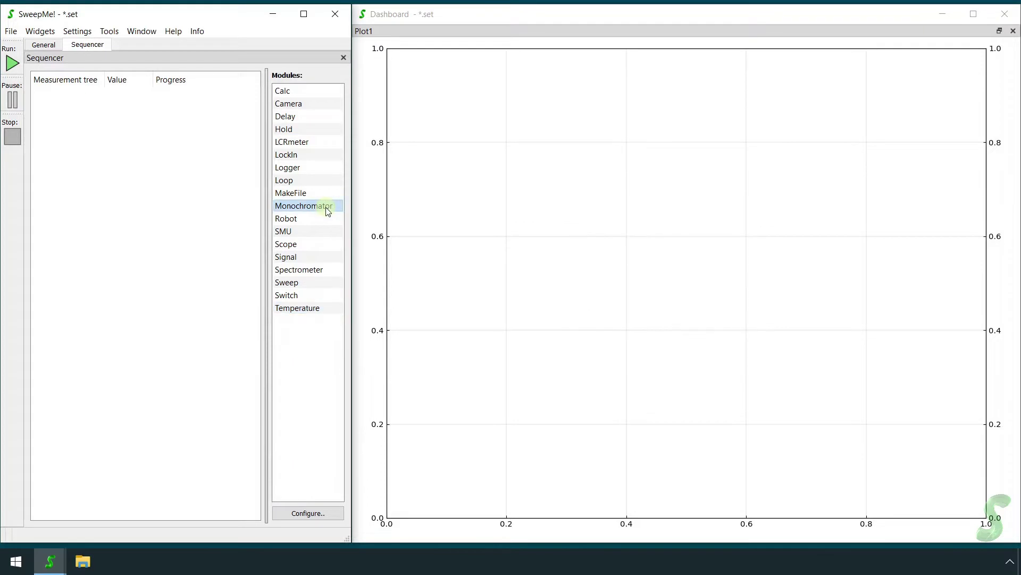
{"action": "left_click", "coordinate": [186, 260]}
{"action": "left_click", "coordinate": [294, 232]}
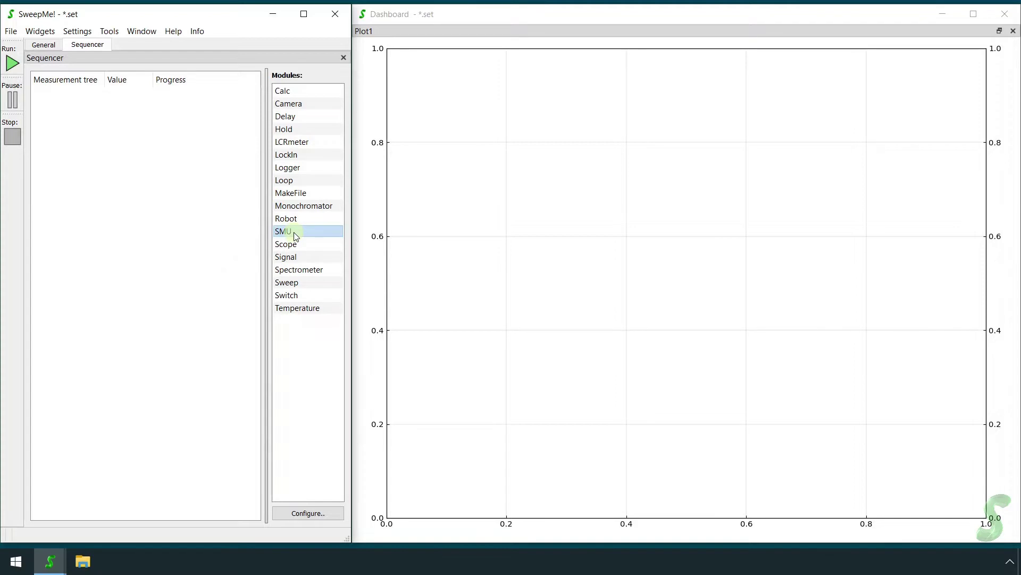
{"action": "left_click", "coordinate": [231, 235]}
Add MakeFile to the measurement tree, nest an SMU1 module under it, and open SMU1's settings
{"action": "left_click_drag", "start_coordinate": [295, 192], "coordinate": [126, 125]}
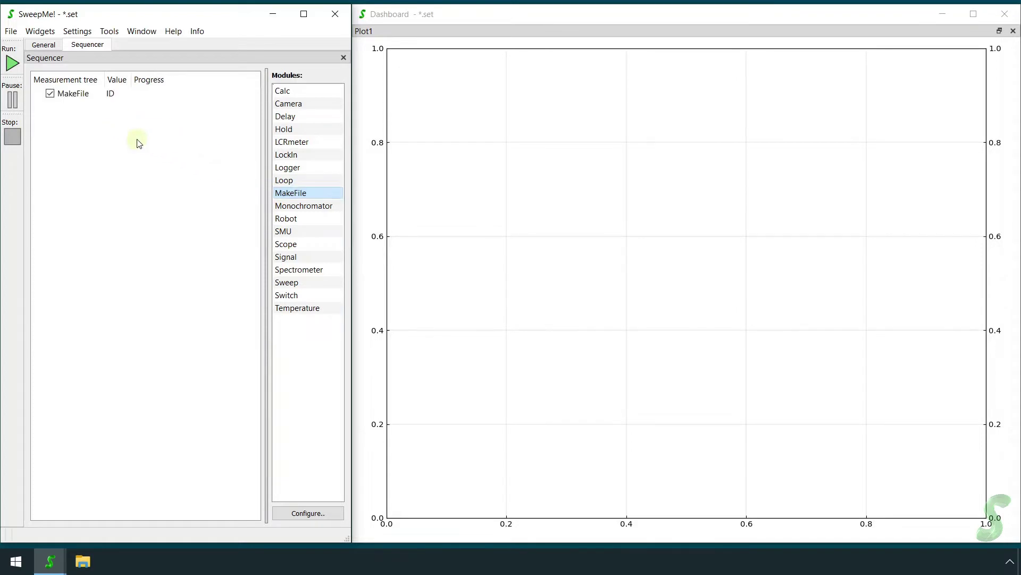
{"action": "left_click", "coordinate": [280, 233]}
{"action": "left_click_drag", "start_coordinate": [280, 234], "coordinate": [84, 95]}
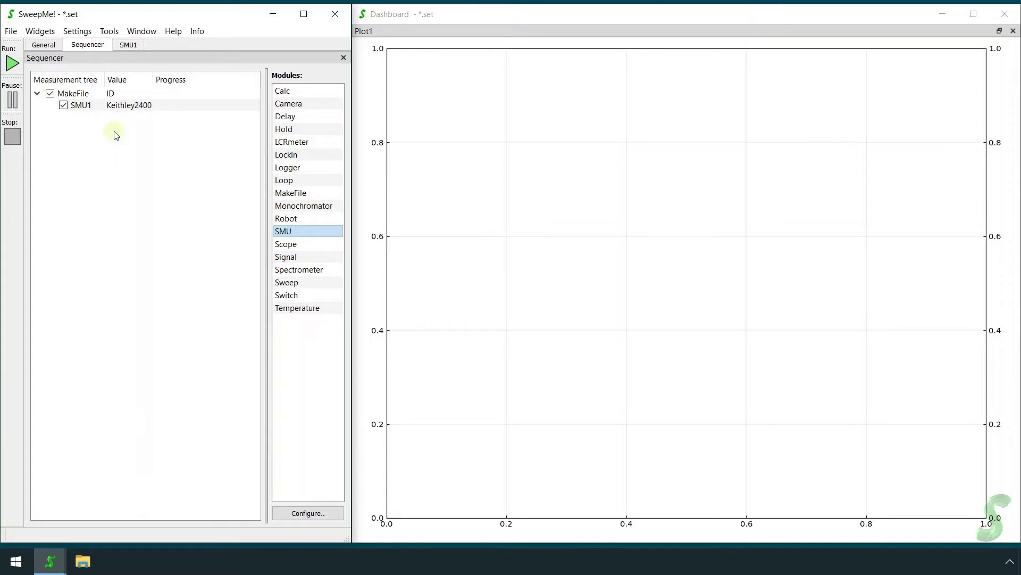
{"action": "left_click", "coordinate": [133, 45]}
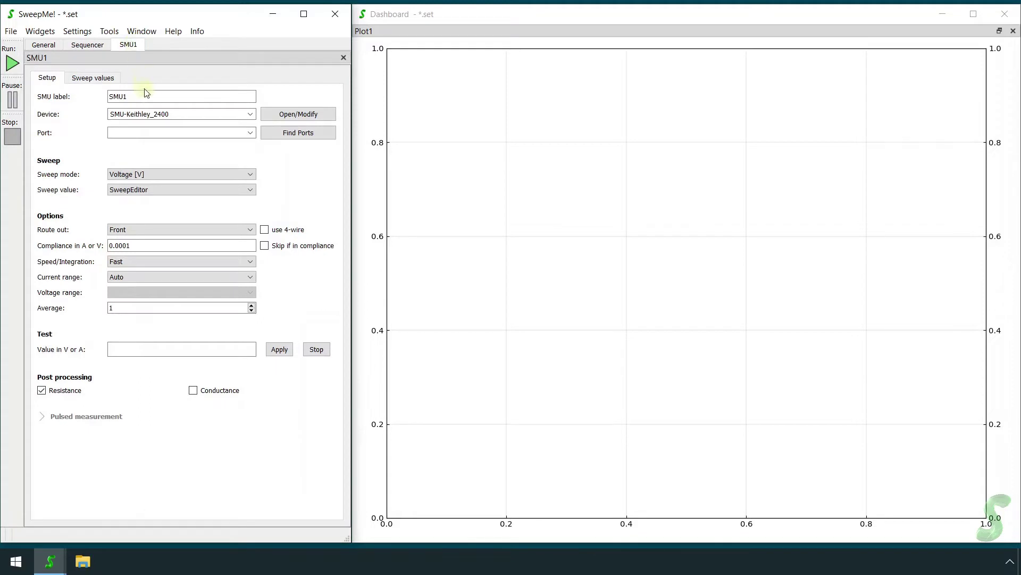
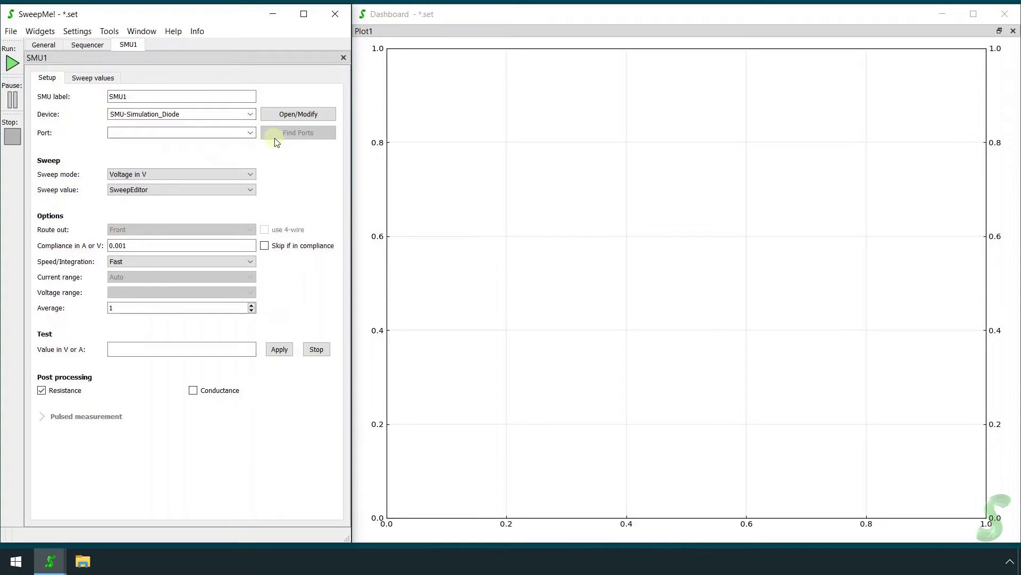
Keep SMU1's Sweep mode at 'Voltage in V' and its sweep value source at 'SweepEditor'
{"action": "left_click", "coordinate": [250, 174]}
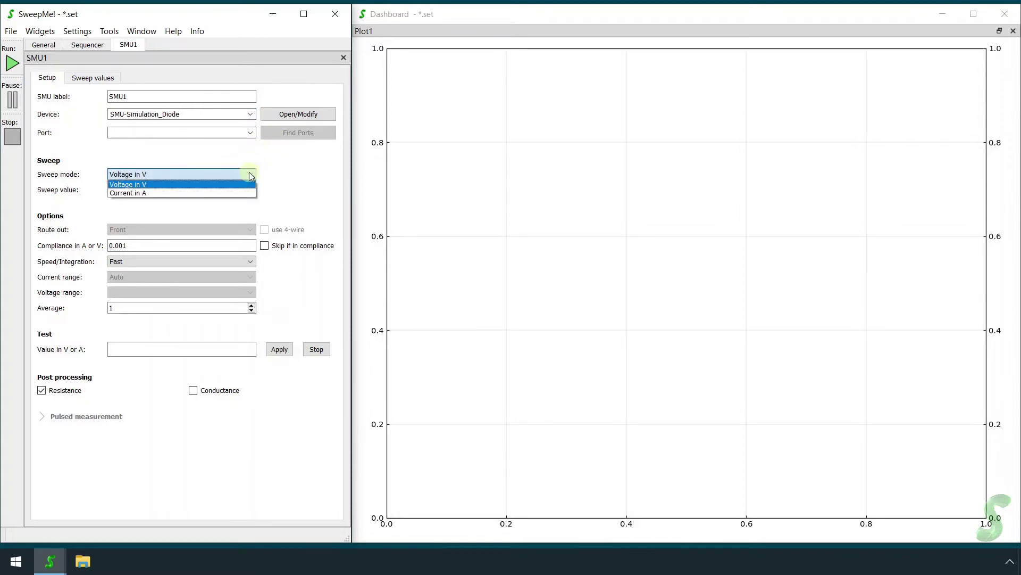
{"action": "left_click", "coordinate": [216, 185]}
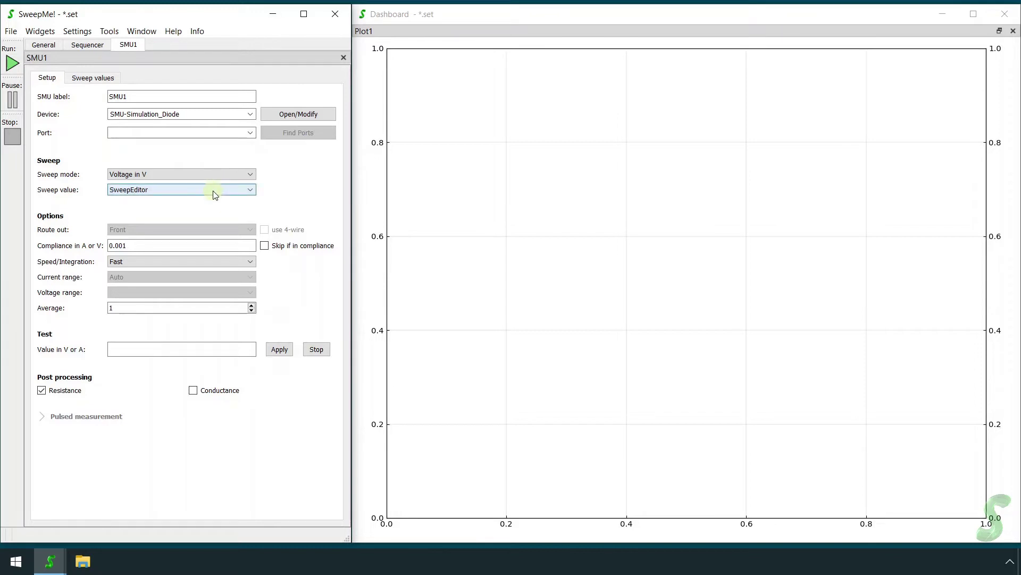
{"action": "left_click", "coordinate": [214, 192]}
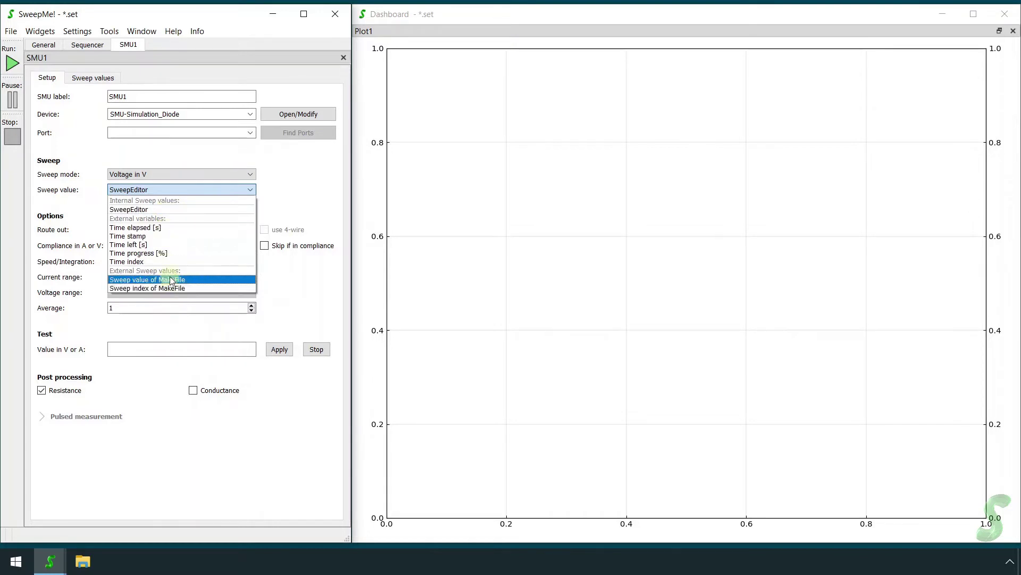
{"action": "left_click", "coordinate": [181, 209]}
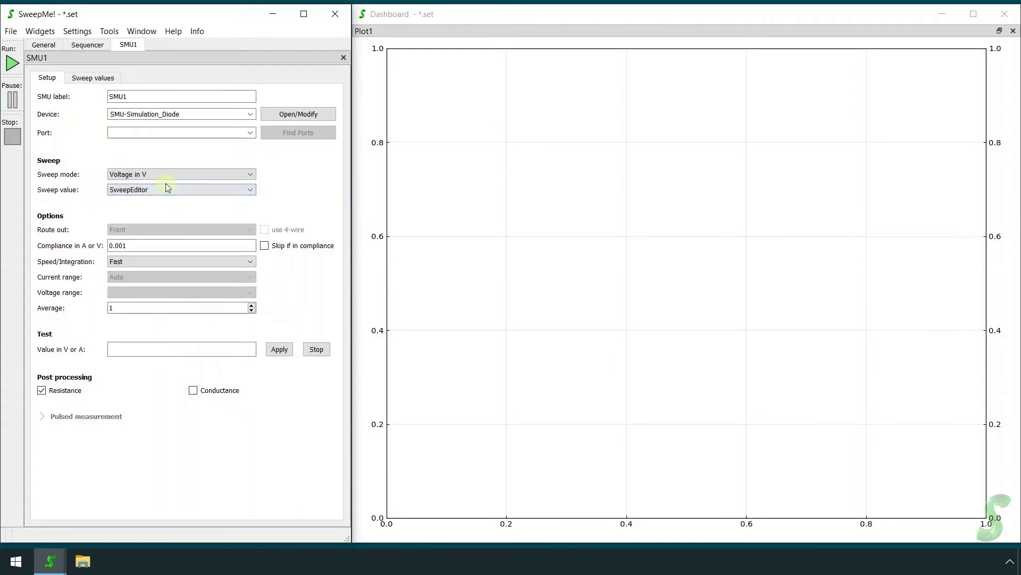
Enter Start -2, End 2 and Hold 0.1 s in the first sweep row, keeping Step width scaling
{"action": "left_click", "coordinate": [107, 81]}
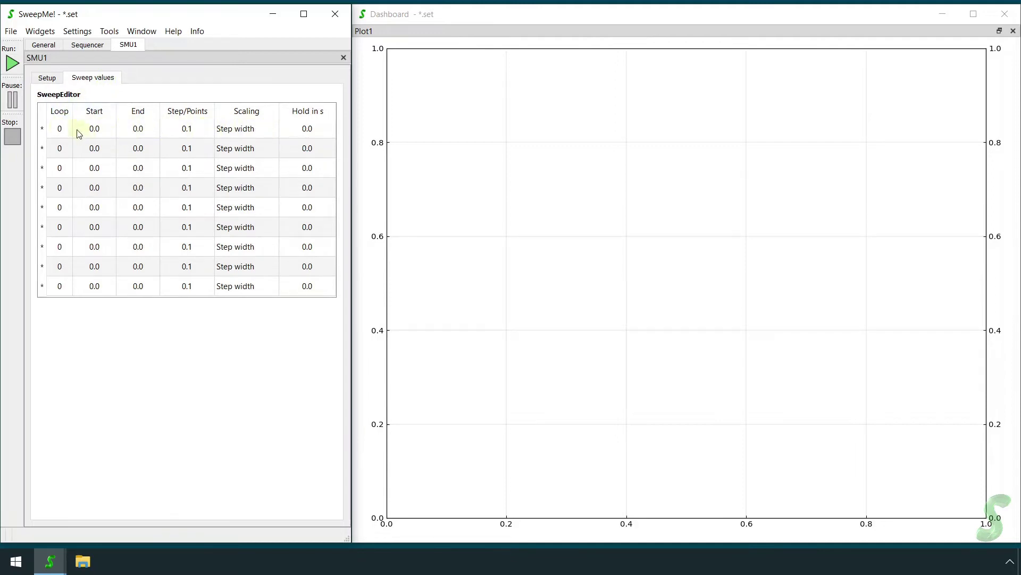
{"action": "double_click", "coordinate": [100, 131]}
{"action": "type", "text": "-2"}
{"action": "double_click", "coordinate": [145, 129]}
{"action": "type", "text": "2"}
{"action": "left_click", "coordinate": [243, 131]}
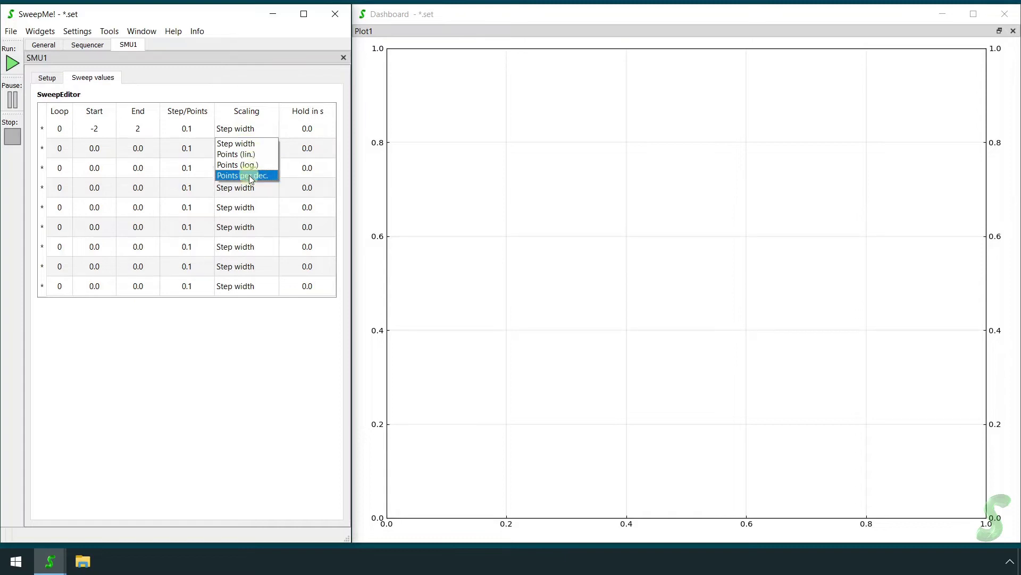
{"action": "left_click", "coordinate": [250, 146]}
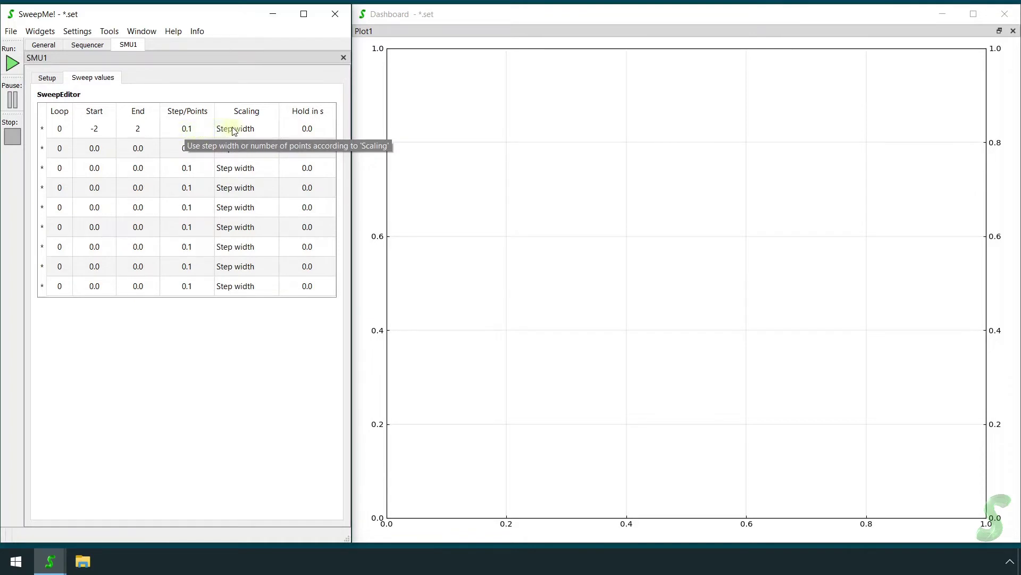
{"action": "double_click", "coordinate": [313, 129]}
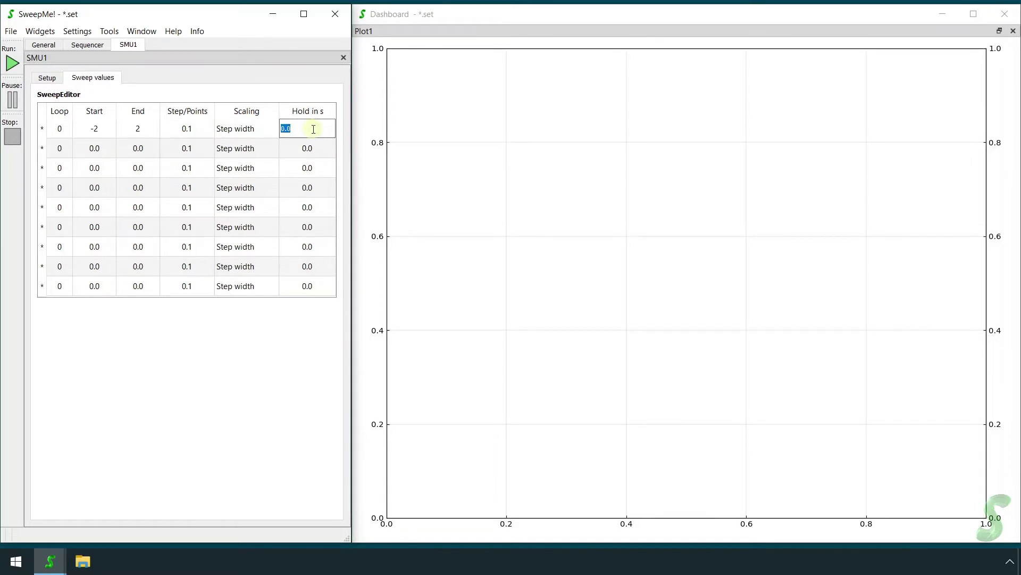
{"action": "type", "text": "0.1"}
{"action": "key", "text": "Return"}
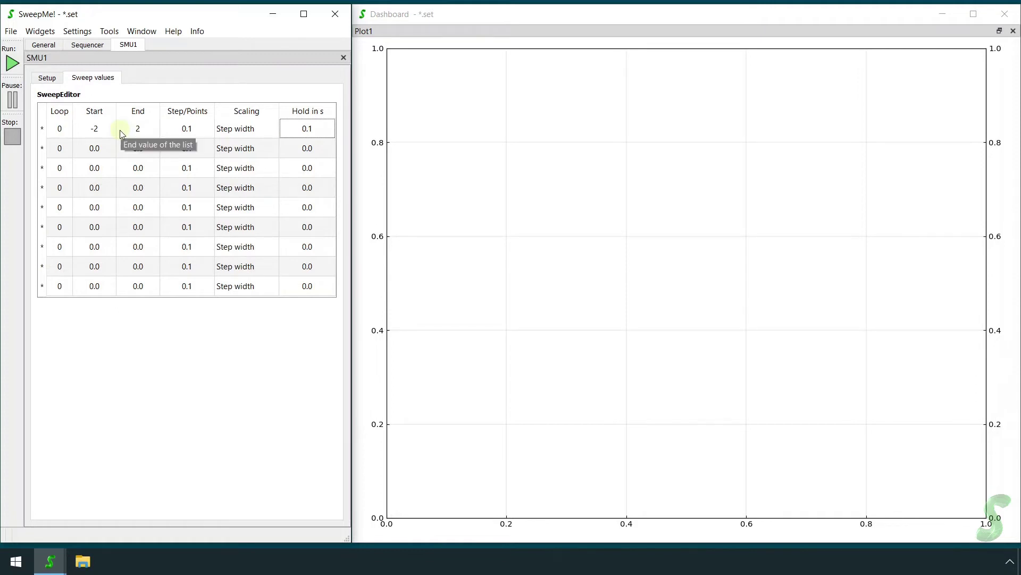
Set row 1's Loop to 1, and give row 2 Loop 1, Start 2, End -2, Hold 0.1
{"action": "double_click", "coordinate": [61, 130]}
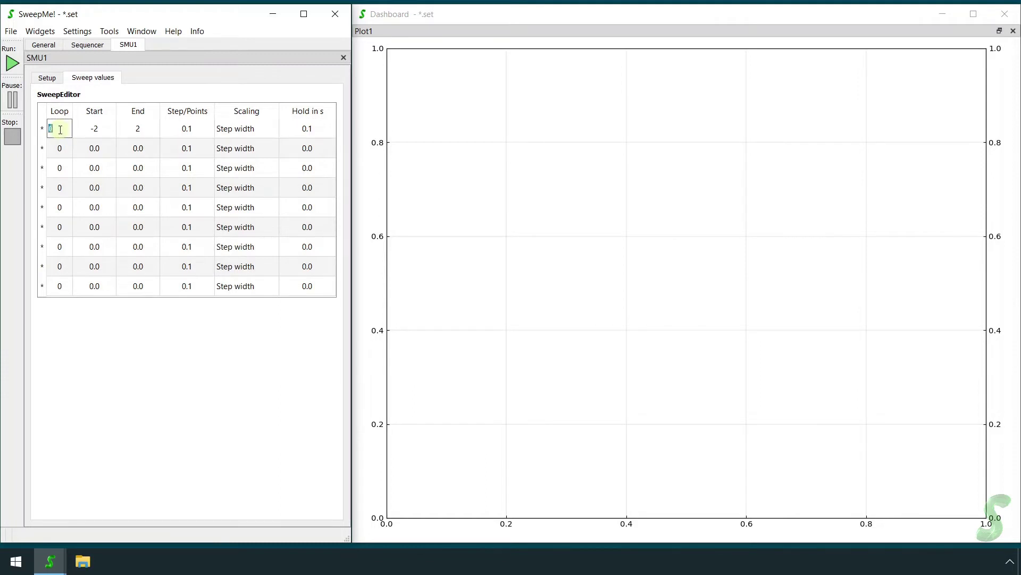
{"action": "type", "text": "1"}
{"action": "key", "text": "Return"}
{"action": "double_click", "coordinate": [60, 151]}
{"action": "type", "text": "1"}
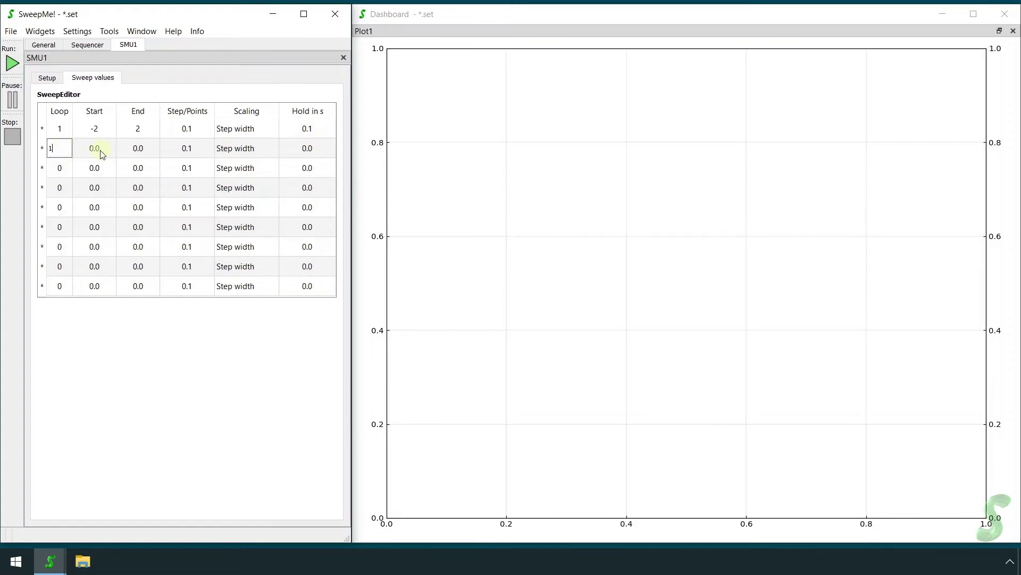
{"action": "double_click", "coordinate": [101, 150]}
{"action": "type", "text": "2"}
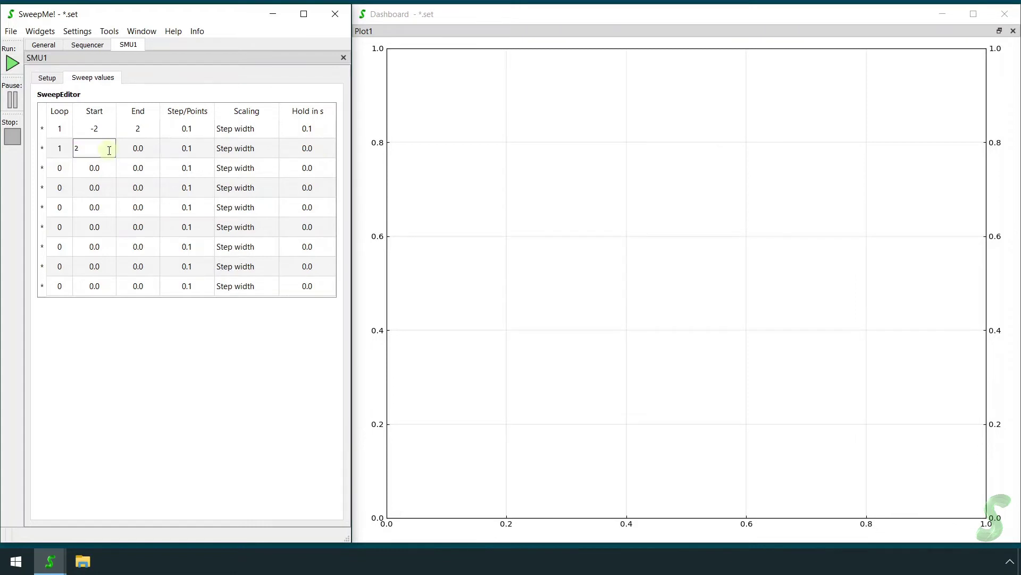
{"action": "double_click", "coordinate": [148, 147]}
{"action": "type", "text": "-2"}
{"action": "double_click", "coordinate": [315, 148]}
{"action": "type", "text": "0.1"}
In Plot settings, put SMU1 voltage on x and current on a logarithmic y axis
{"action": "double_click", "coordinate": [530, 177]}
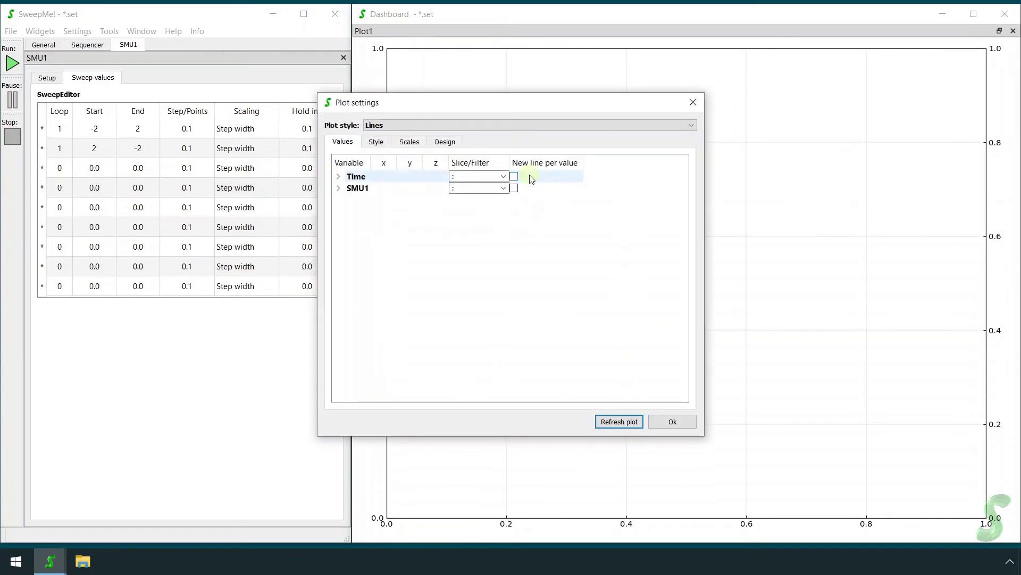
{"action": "left_click", "coordinate": [338, 189]}
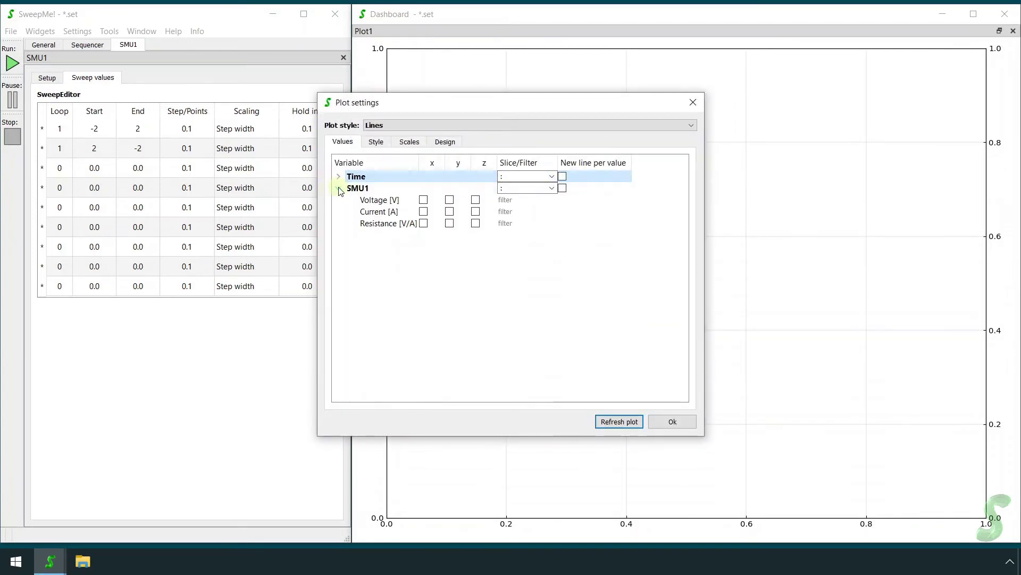
{"action": "left_click", "coordinate": [424, 200]}
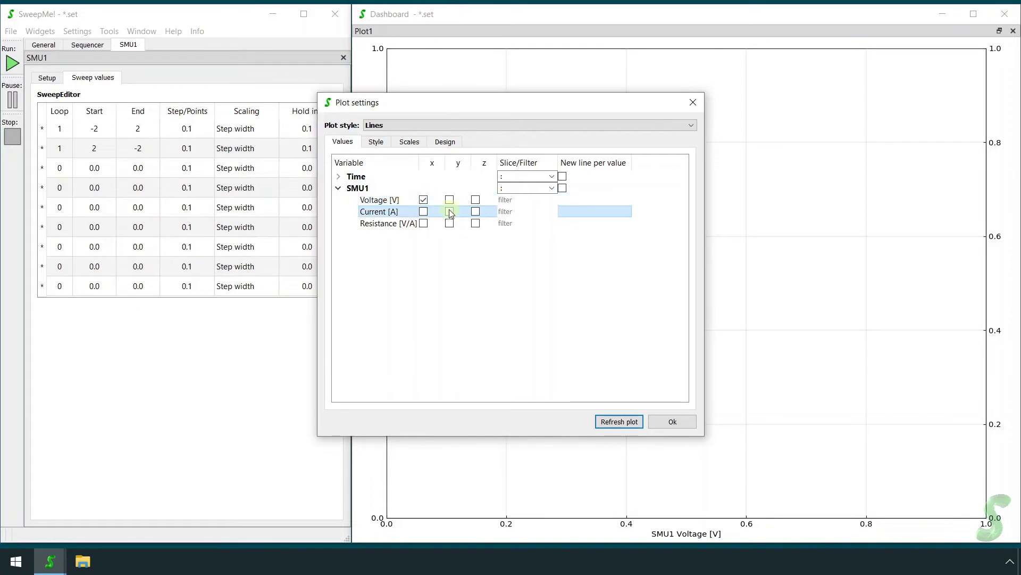
{"action": "left_click", "coordinate": [411, 143]}
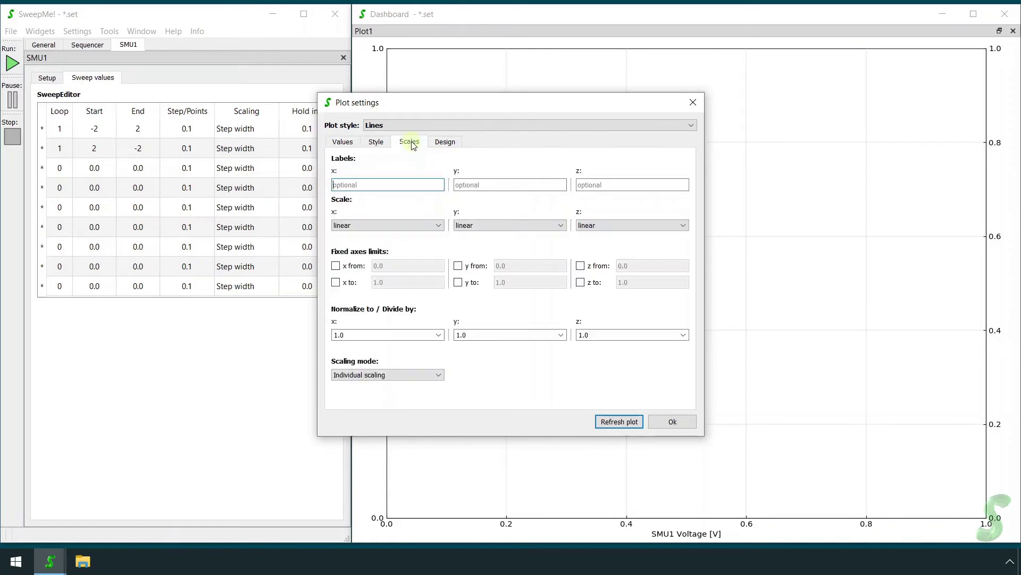
{"action": "left_click", "coordinate": [514, 225]}
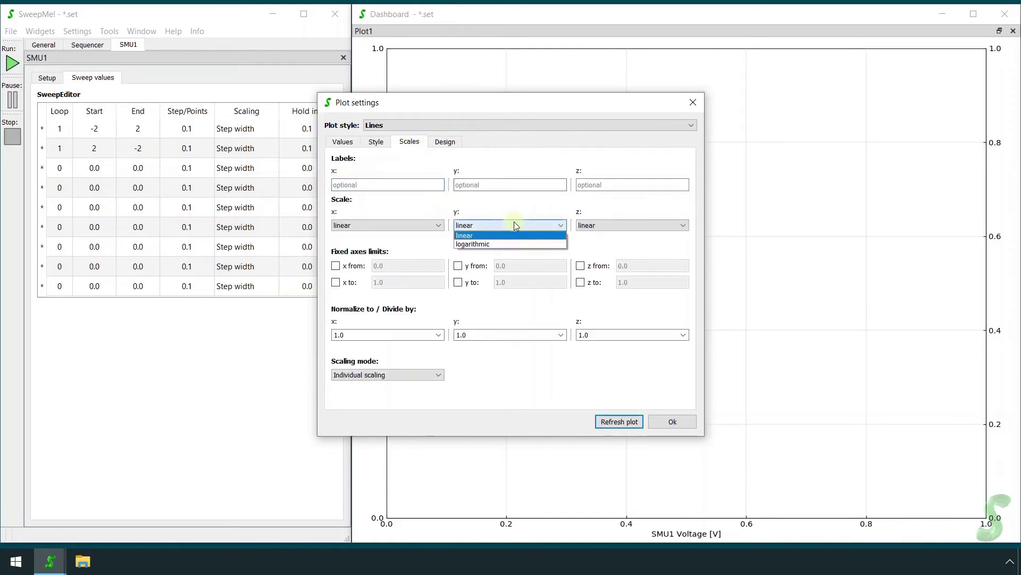
{"action": "left_click", "coordinate": [505, 240]}
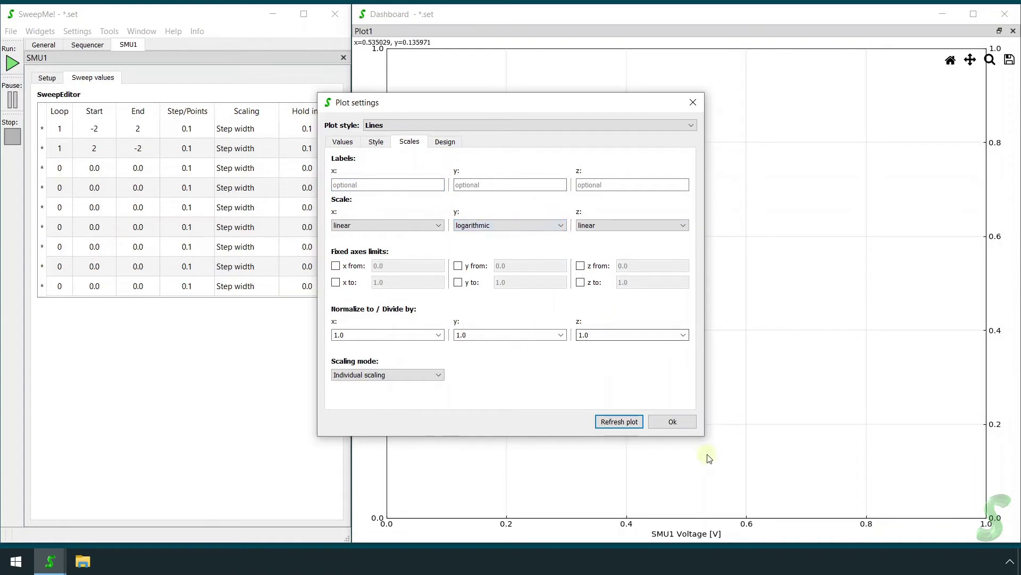
{"action": "left_click", "coordinate": [674, 421]}
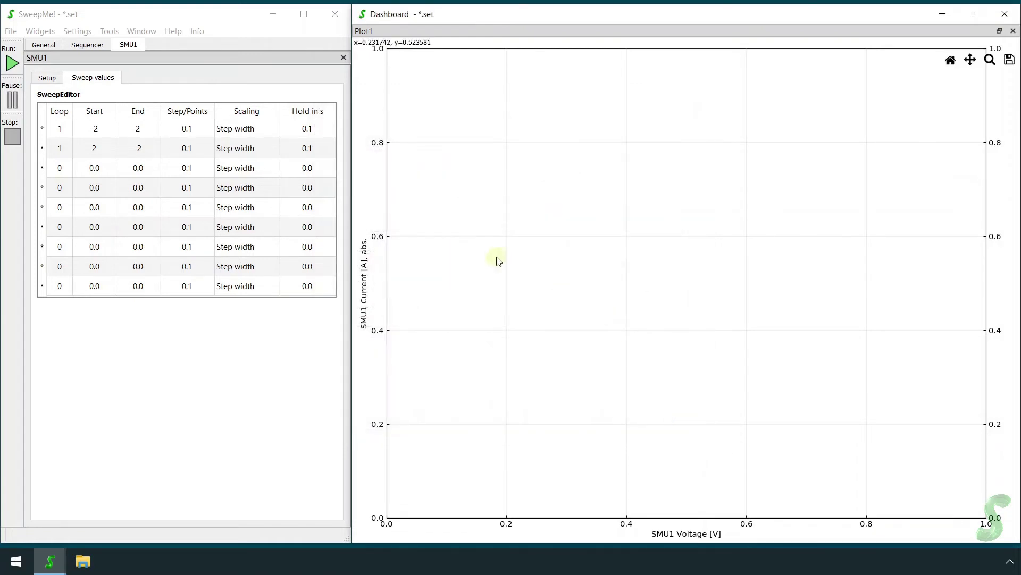
Run the -2 to 2 and back sweep, then reopen the dashboard plot's settings
{"action": "left_click", "coordinate": [13, 63]}
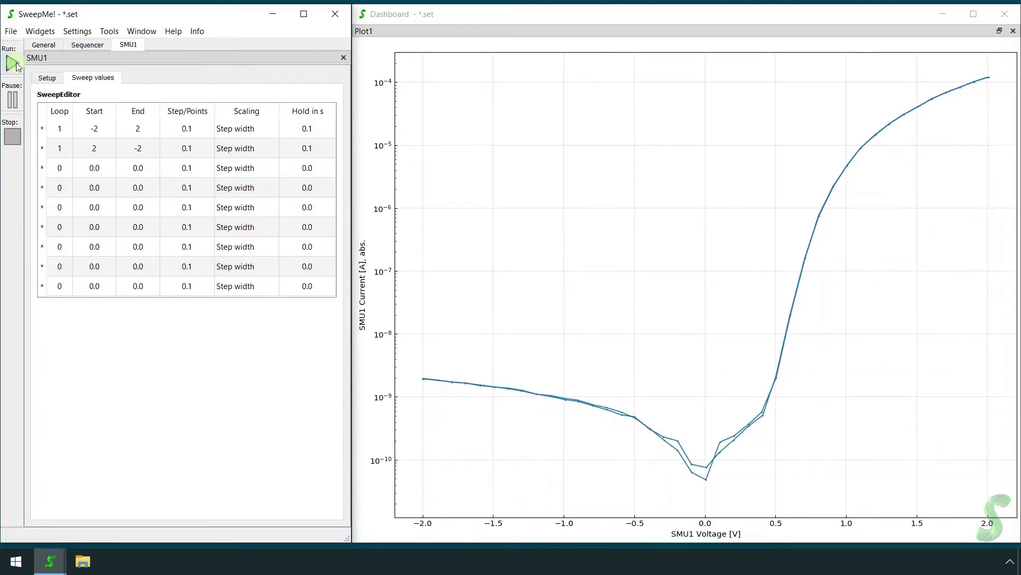
{"action": "left_click", "coordinate": [16, 66]}
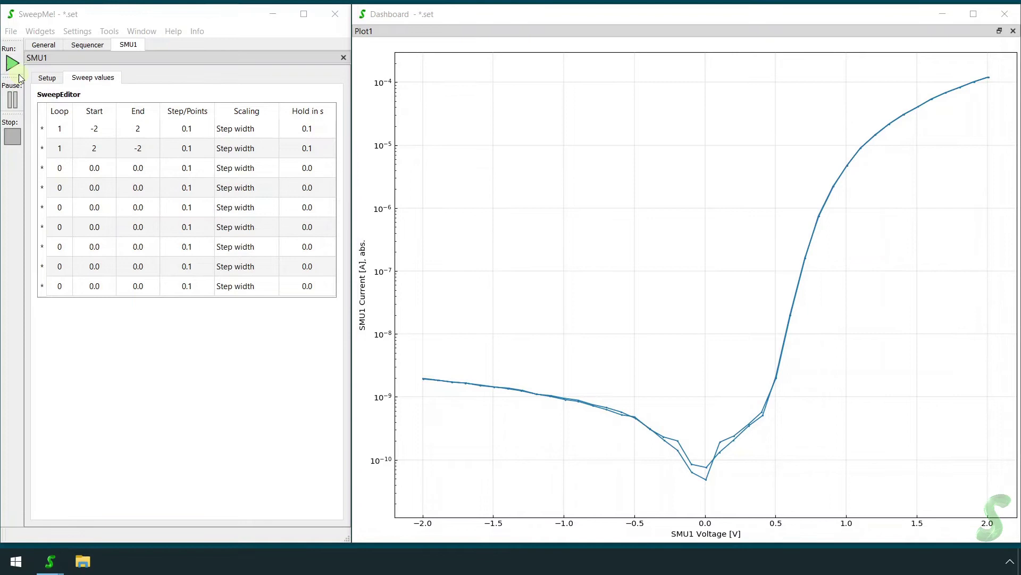
{"action": "double_click", "coordinate": [705, 291]}
Plot SMU1 voltage on the y axis against the time index on x
{"action": "left_click", "coordinate": [391, 199]}
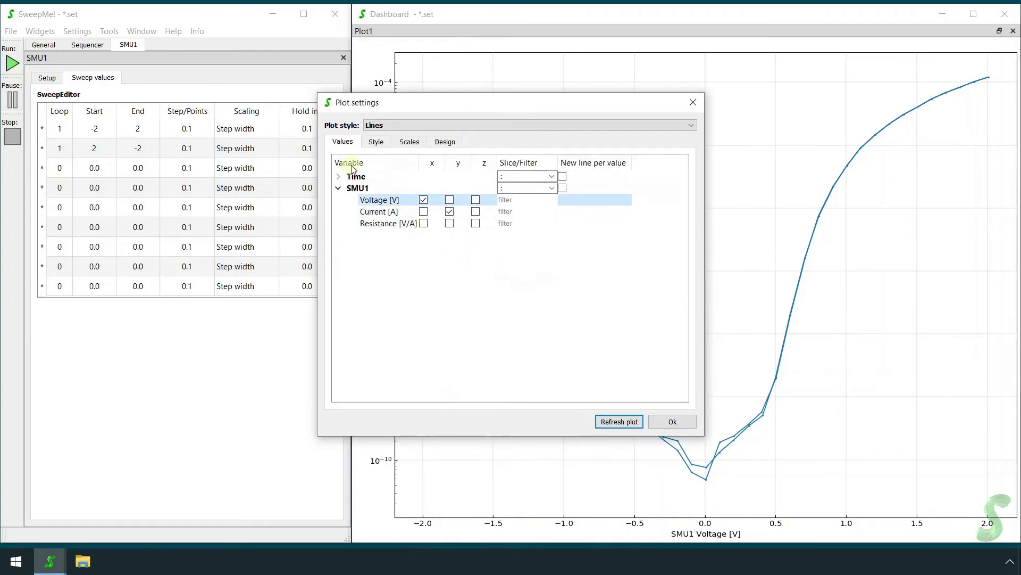
{"action": "left_click", "coordinate": [339, 176]}
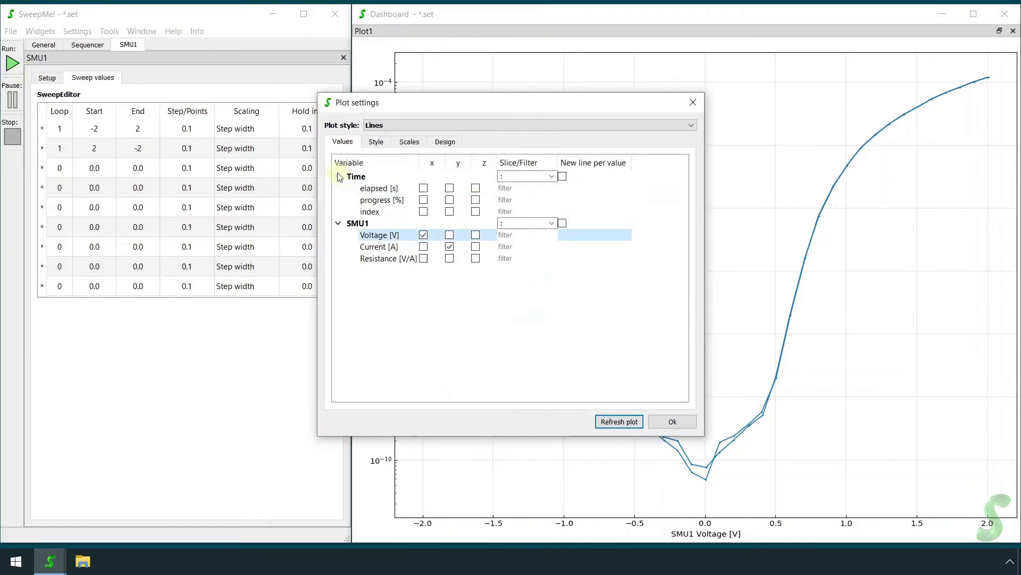
{"action": "left_click", "coordinate": [423, 212]}
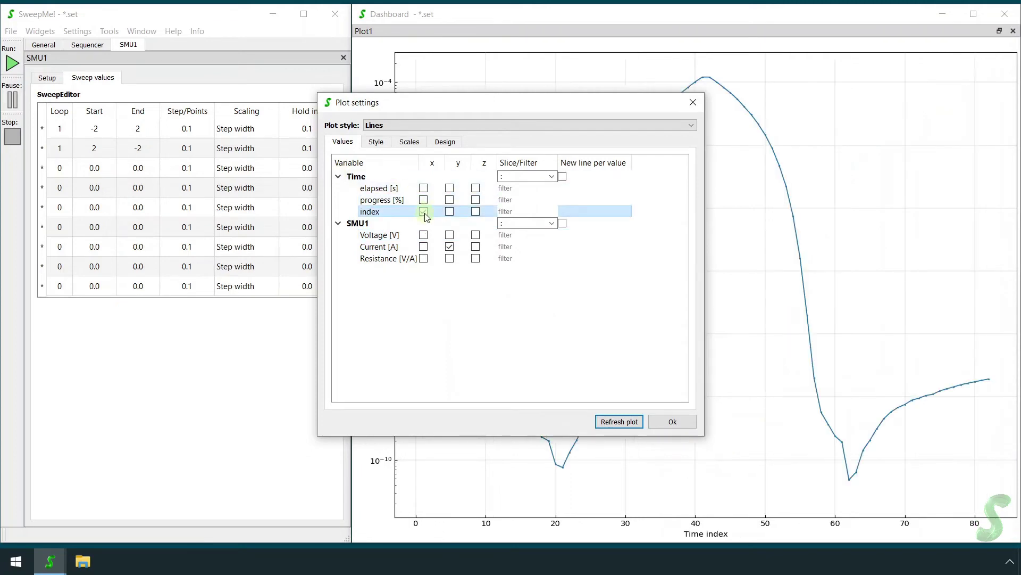
{"action": "left_click", "coordinate": [451, 236]}
Switch the y axis scale to linear and apply the plot settings
{"action": "left_click", "coordinate": [410, 142]}
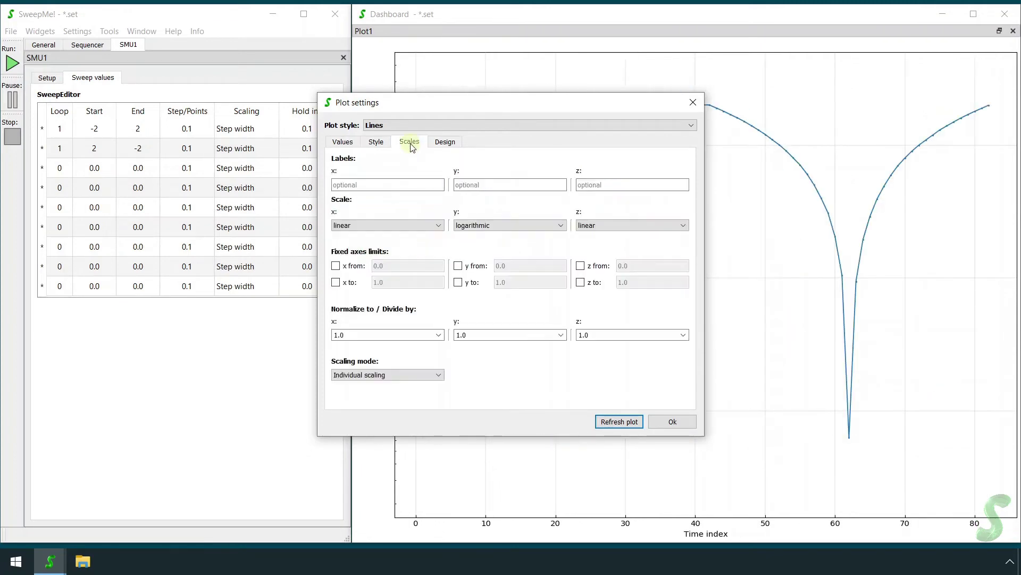
{"action": "left_click", "coordinate": [550, 226]}
{"action": "left_click", "coordinate": [528, 236]}
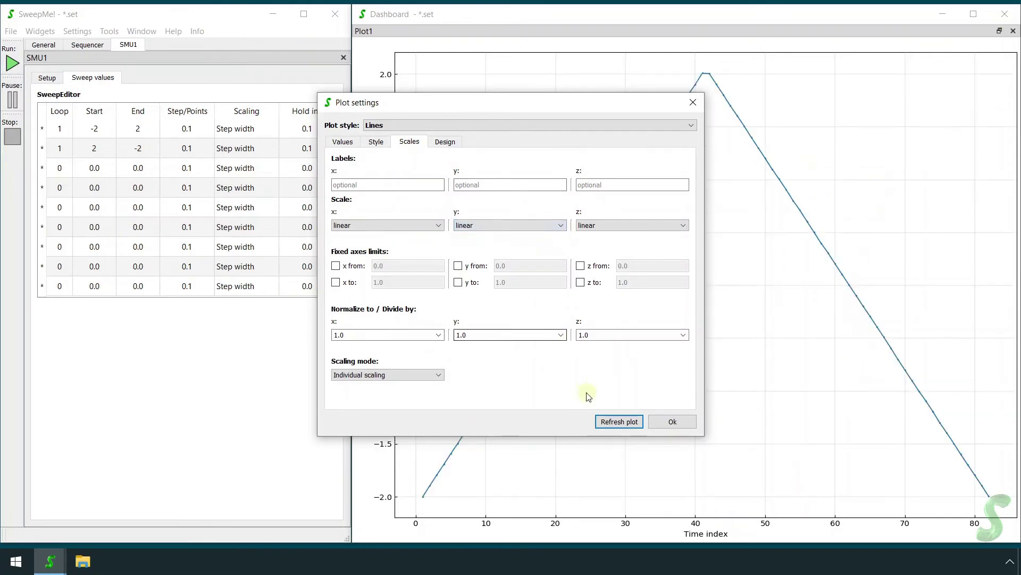
{"action": "left_click", "coordinate": [673, 421]}
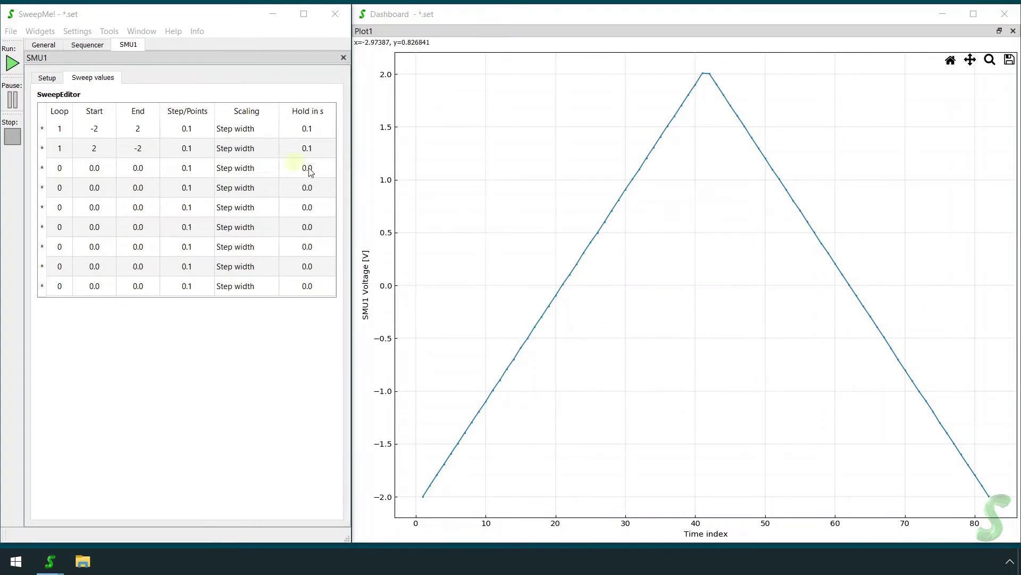
Set row 2 to Start -2, End 2, 41 points with Points (lin.) scaling, and run
{"action": "double_click", "coordinate": [105, 157]}
{"action": "type", "text": "-2"}
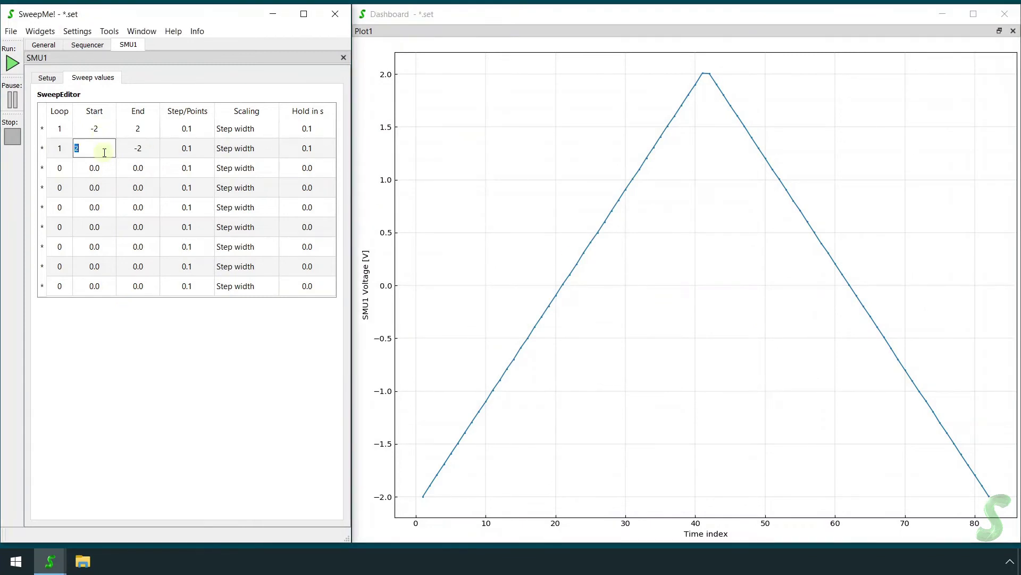
{"action": "double_click", "coordinate": [140, 150]}
{"action": "type", "text": "2"}
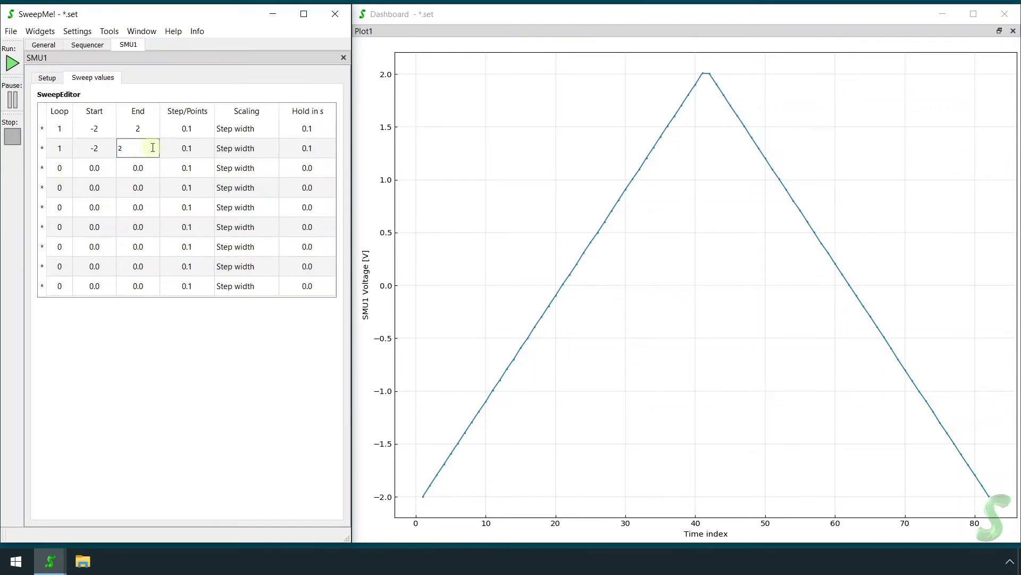
{"action": "double_click", "coordinate": [190, 147]}
{"action": "type", "text": "41"}
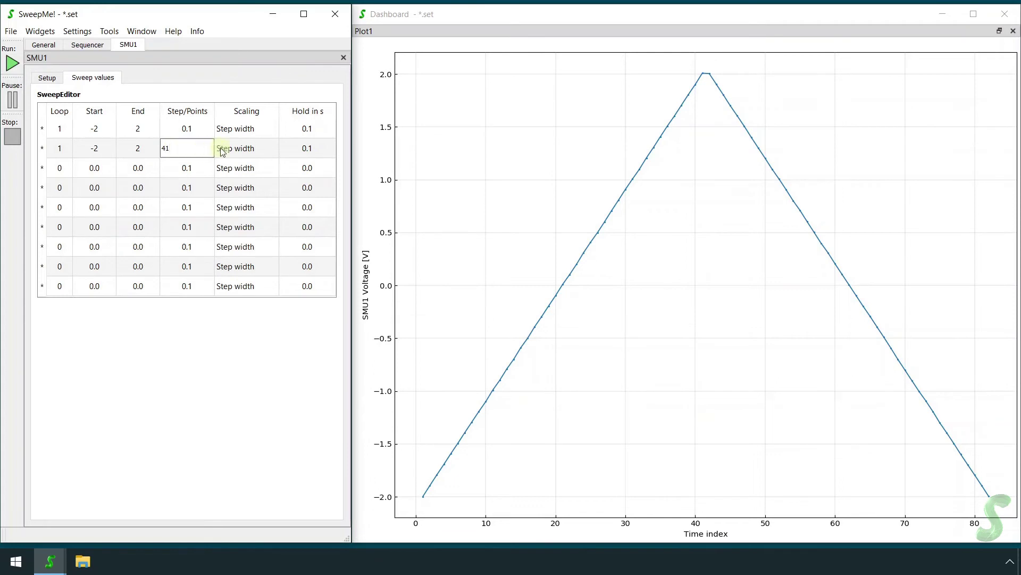
{"action": "double_click", "coordinate": [247, 149]}
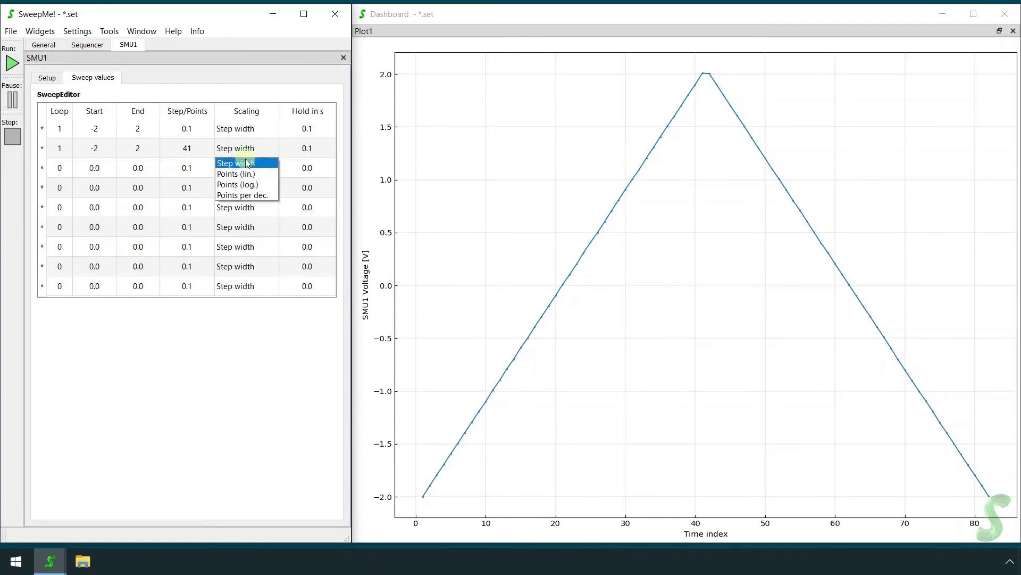
{"action": "left_click", "coordinate": [247, 171]}
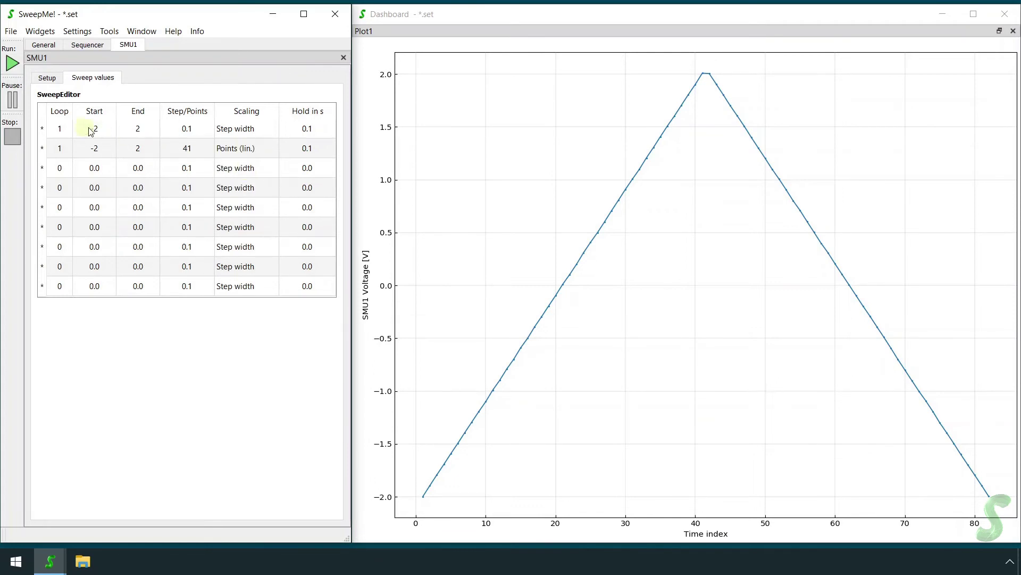
{"action": "left_click", "coordinate": [13, 65]}
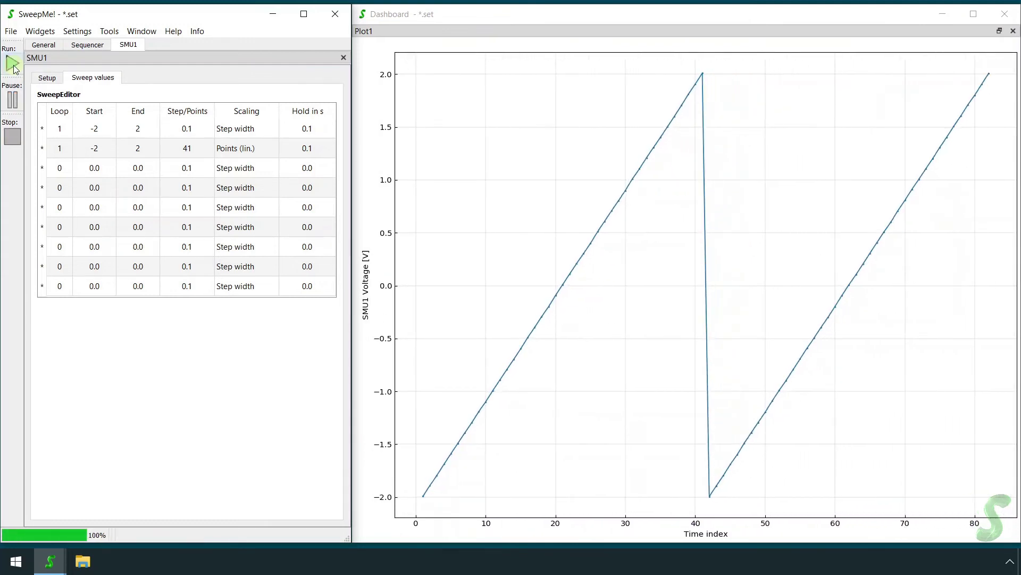
Set row 1 to 0.001–1 with 50 Points per dec. scaling
{"action": "double_click", "coordinate": [96, 128]}
{"action": "type", "text": "0.001"}
{"action": "double_click", "coordinate": [143, 125]}
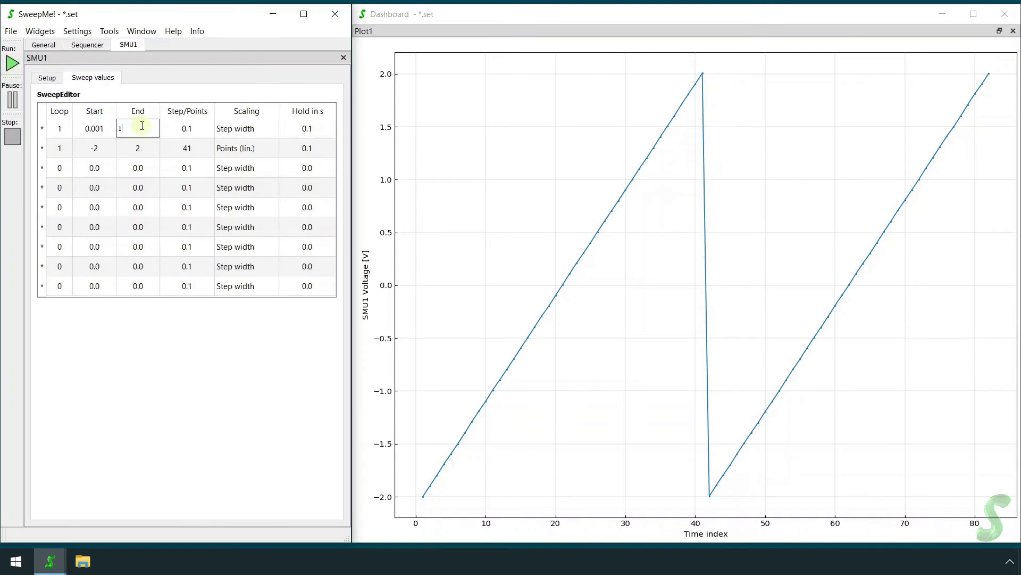
{"action": "double_click", "coordinate": [192, 129]}
{"action": "type", "text": "50"}
{"action": "double_click", "coordinate": [247, 128]}
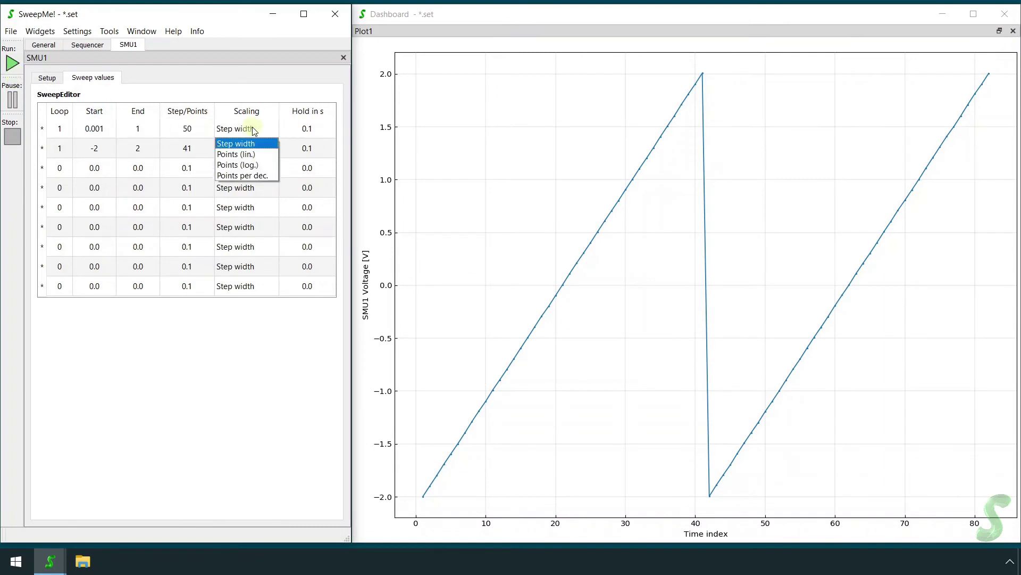
{"action": "left_click", "coordinate": [261, 174]}
Set row 2 to 0.001–1 with 151 Points (log.) scaling, and run the measurement
{"action": "double_click", "coordinate": [91, 149]}
{"action": "left_click", "coordinate": [138, 148]}
{"action": "double_click", "coordinate": [139, 148]}
{"action": "double_click", "coordinate": [186, 149]}
{"action": "type", "text": "151"}
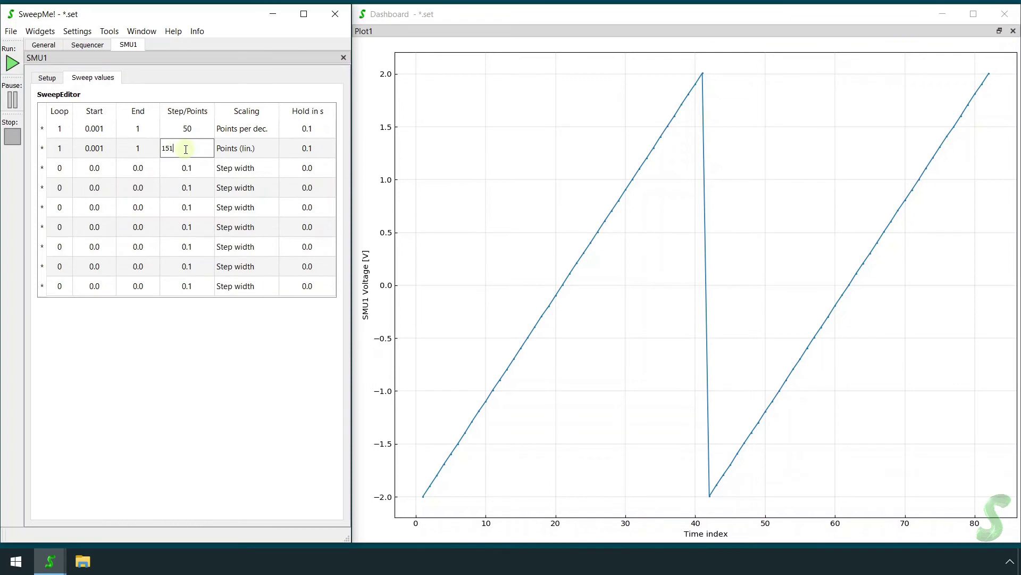
{"action": "double_click", "coordinate": [244, 148]}
{"action": "left_click", "coordinate": [253, 185]}
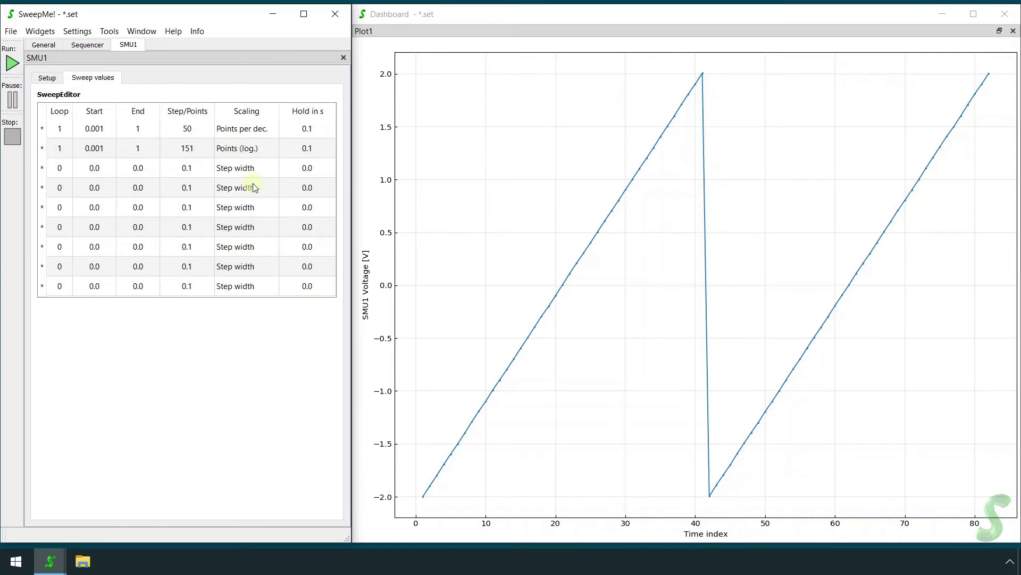
{"action": "left_click", "coordinate": [14, 67]}
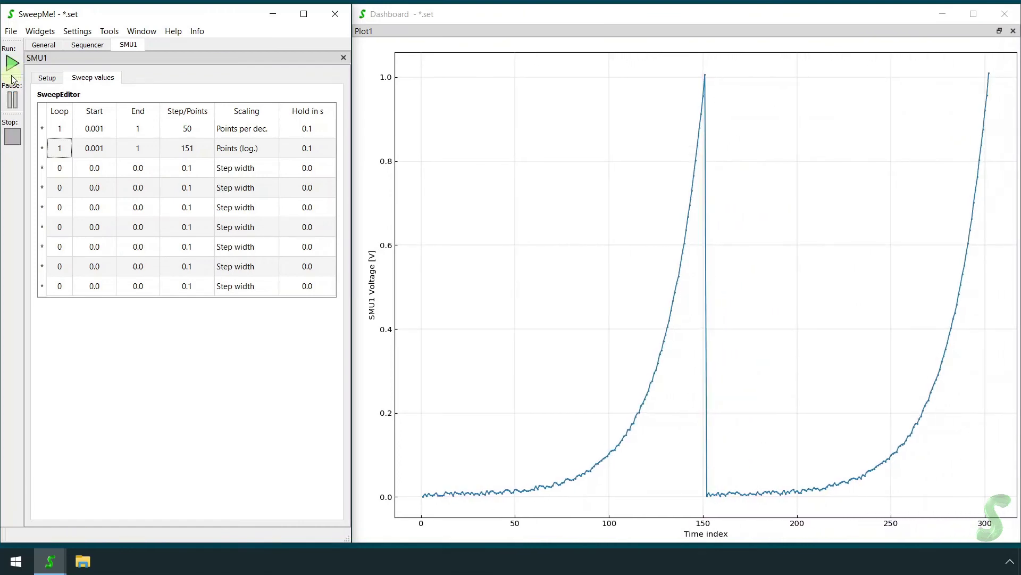
Drag the 151-point logarithmic row above row 1 and list the 302 generated sweep values
{"action": "left_click", "coordinate": [44, 152]}
{"action": "left_click_drag", "start_coordinate": [44, 147], "coordinate": [58, 120]}
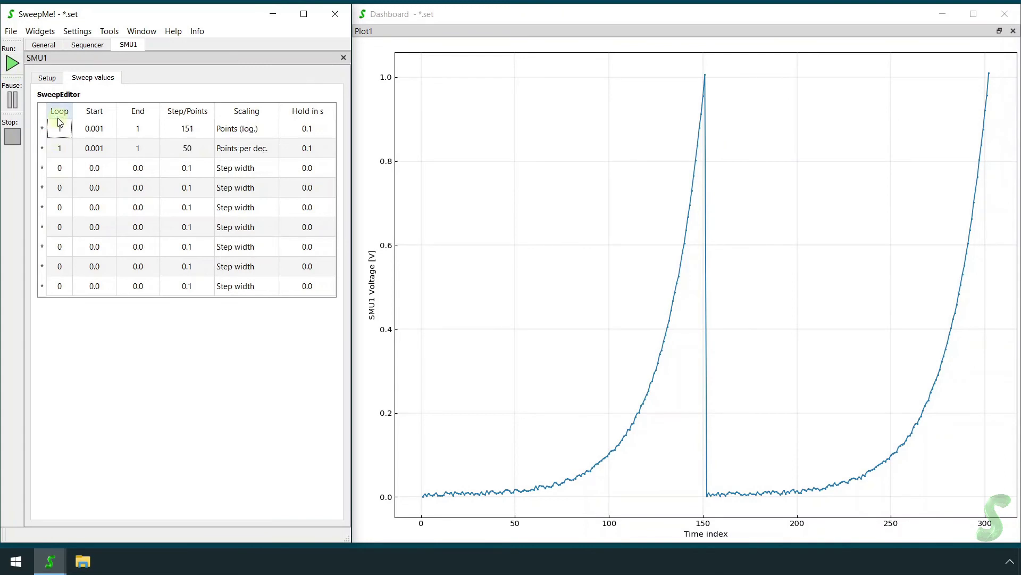
{"action": "left_click", "coordinate": [94, 150]}
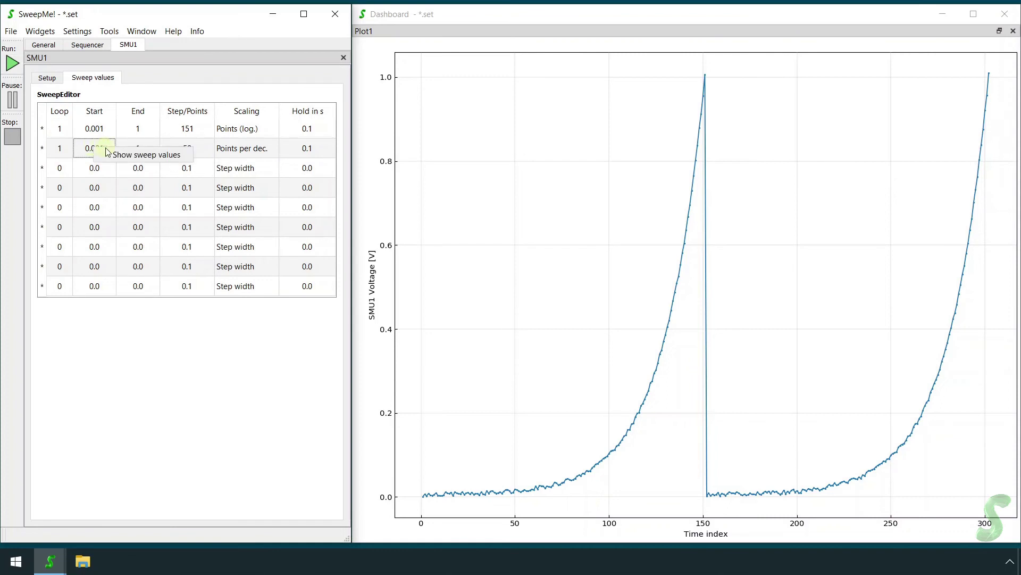
{"action": "left_click", "coordinate": [123, 155]}
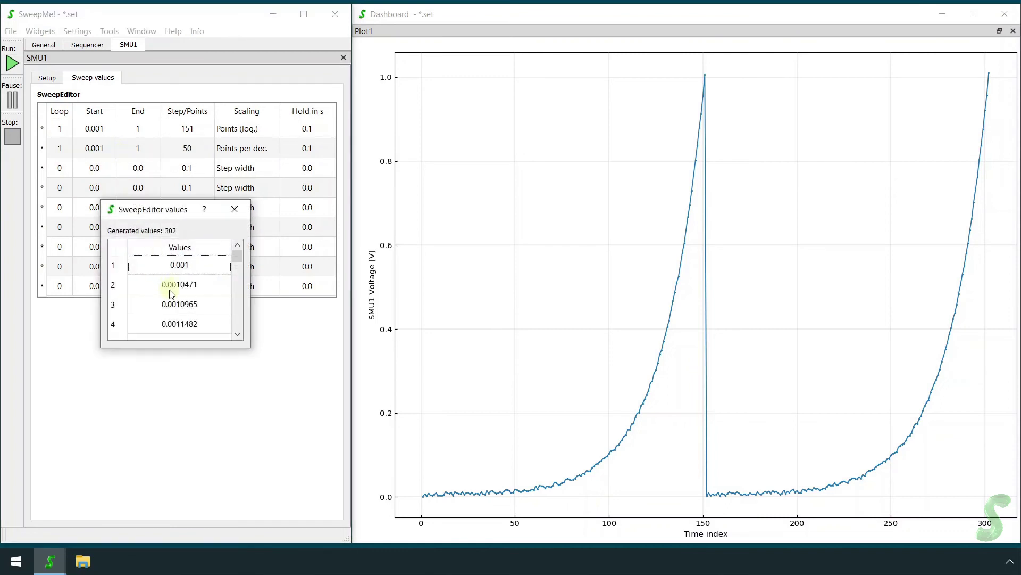
{"action": "scroll", "coordinate": [170, 294], "scroll_direction": "down", "scroll_amount": 6}
{"action": "scroll", "coordinate": [170, 294], "scroll_direction": "down", "scroll_amount": 2}
{"action": "scroll", "coordinate": [171, 294], "scroll_direction": "down", "scroll_amount": 6}
{"action": "scroll", "coordinate": [170, 293], "scroll_direction": "up", "scroll_amount": 8}
{"action": "scroll", "coordinate": [170, 293], "scroll_direction": "up", "scroll_amount": 2}
{"action": "scroll", "coordinate": [170, 294], "scroll_direction": "up", "scroll_amount": 4}
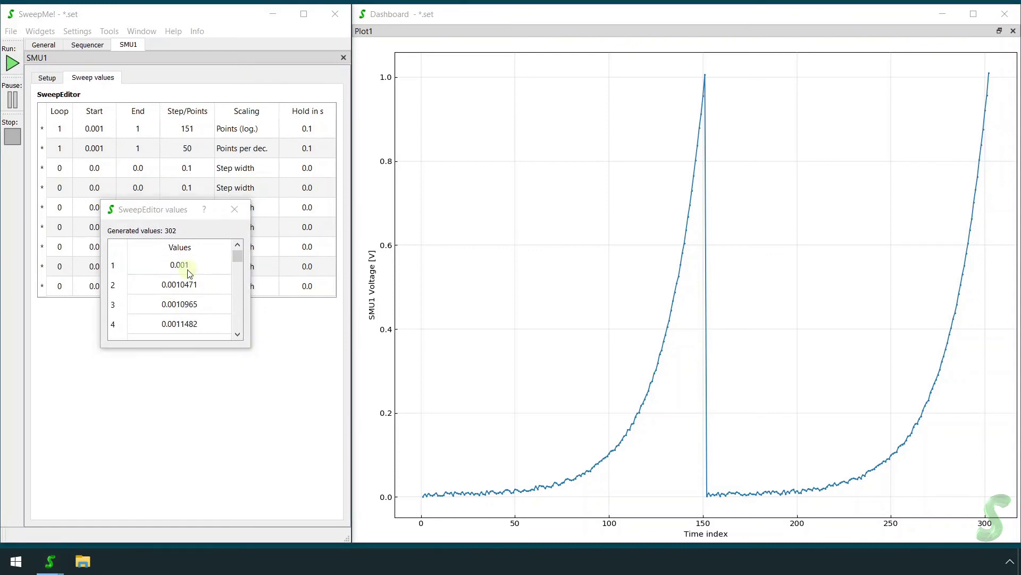
Nest Monochromator under SMU1, Temperature under Monochromator1, and Switch under Temperature1 in the Sequencer
{"action": "left_click", "coordinate": [235, 211]}
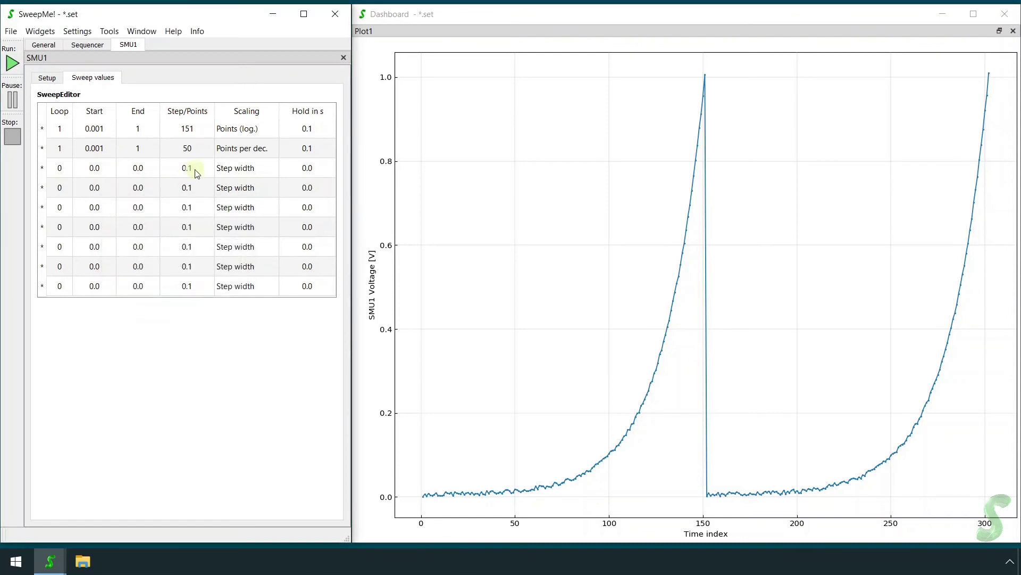
{"action": "left_click", "coordinate": [80, 45]}
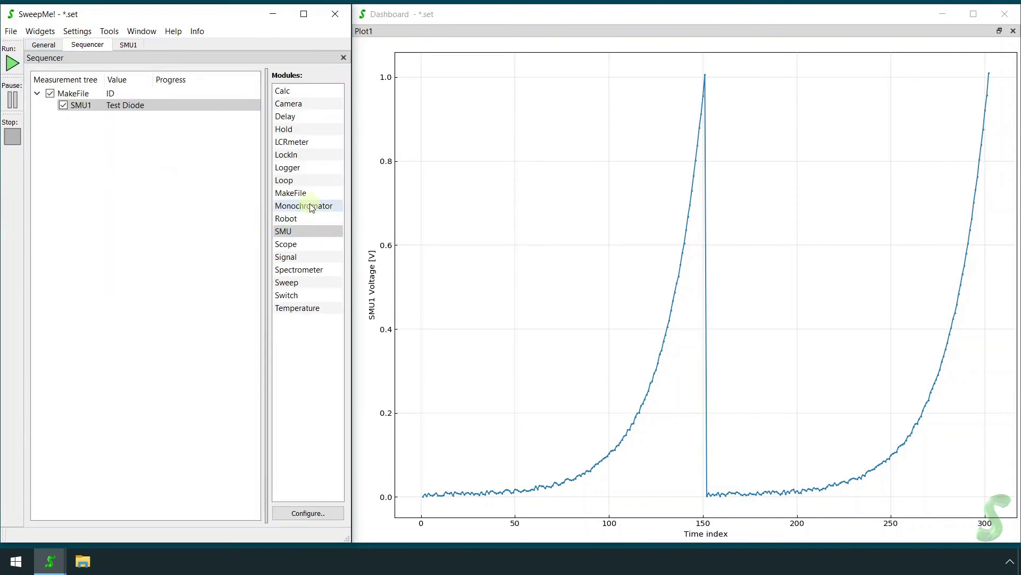
{"action": "left_click_drag", "start_coordinate": [311, 206], "coordinate": [120, 110]}
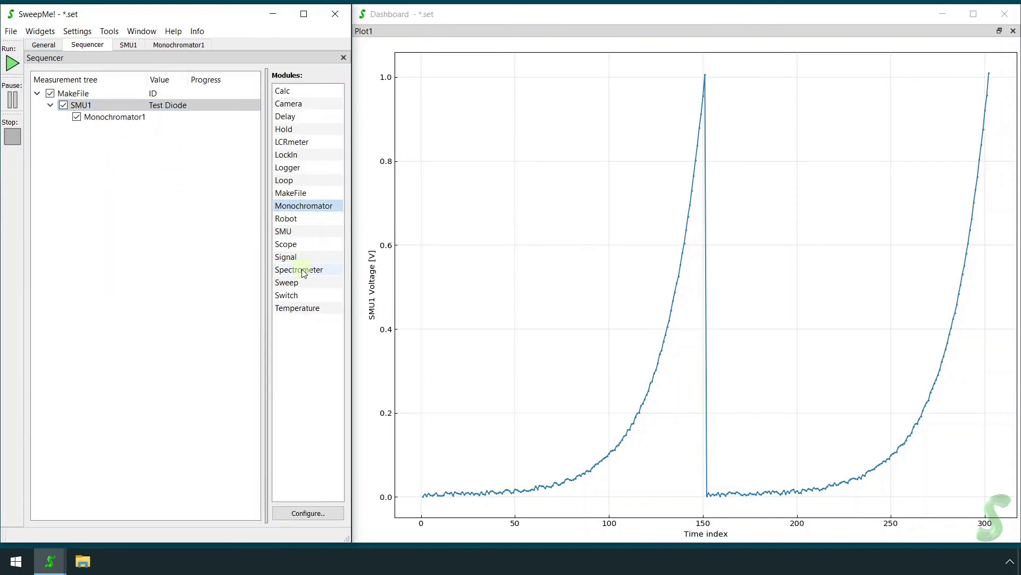
{"action": "mouse_move", "coordinate": [297, 307]}
{"action": "left_mouse_down"}
{"action": "mouse_move", "coordinate": [235, 260]}
{"action": "mouse_move", "coordinate": [128, 117]}
{"action": "left_mouse_up"}
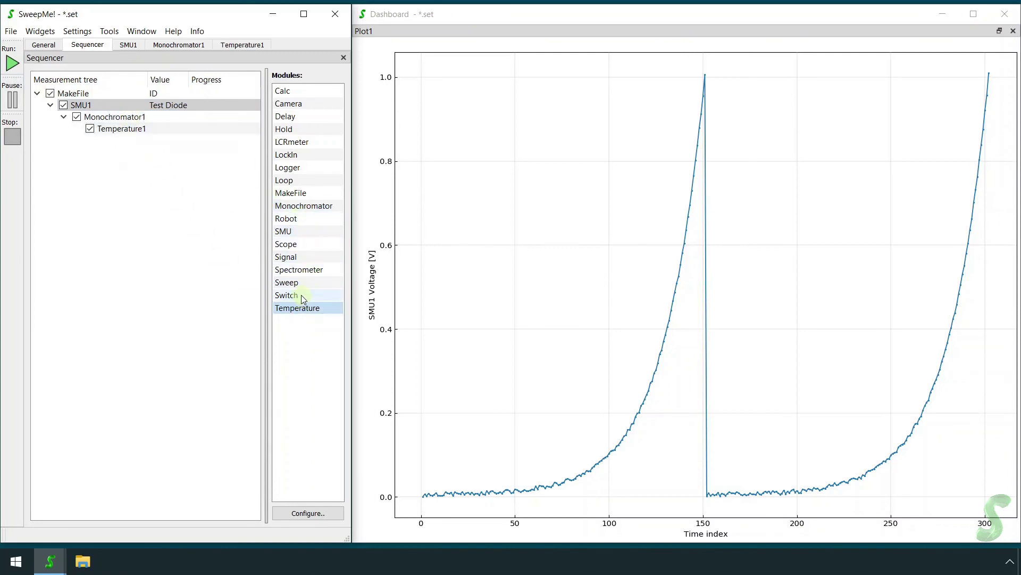
{"action": "left_click_drag", "start_coordinate": [303, 299], "coordinate": [134, 135]}
Browse the empty Sweep values tables of Monochromator1, Temperature1 and Switch1
{"action": "left_click", "coordinate": [192, 45]}
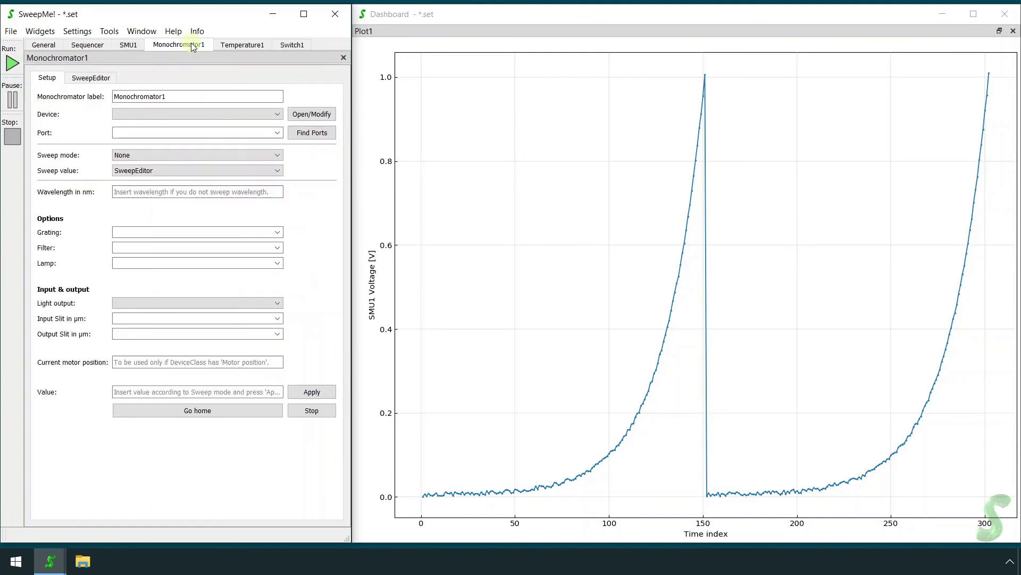
{"action": "left_click", "coordinate": [93, 80]}
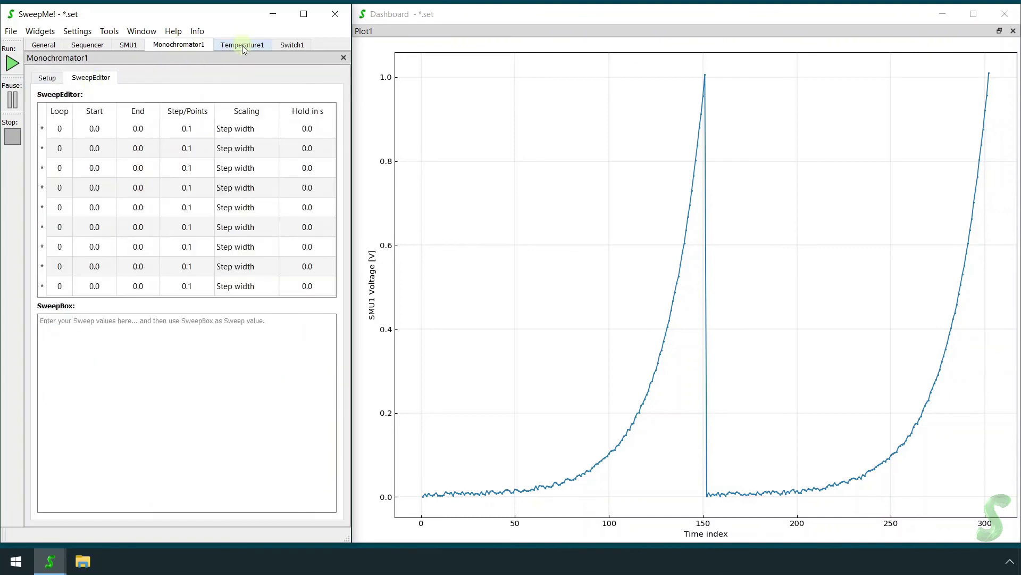
{"action": "left_click", "coordinate": [242, 46]}
{"action": "left_click", "coordinate": [100, 79]}
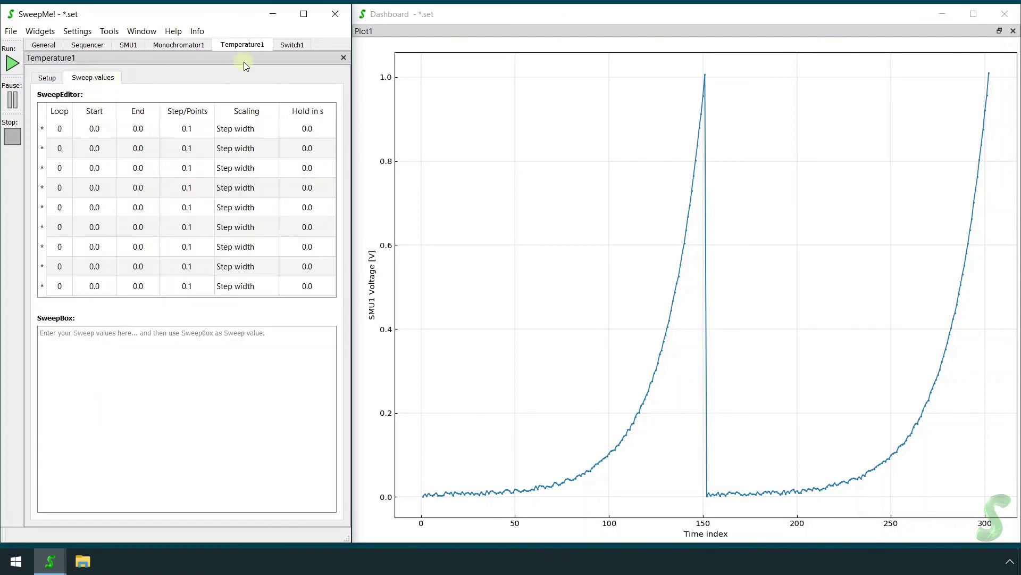
{"action": "left_click", "coordinate": [285, 45]}
{"action": "left_click", "coordinate": [106, 80]}
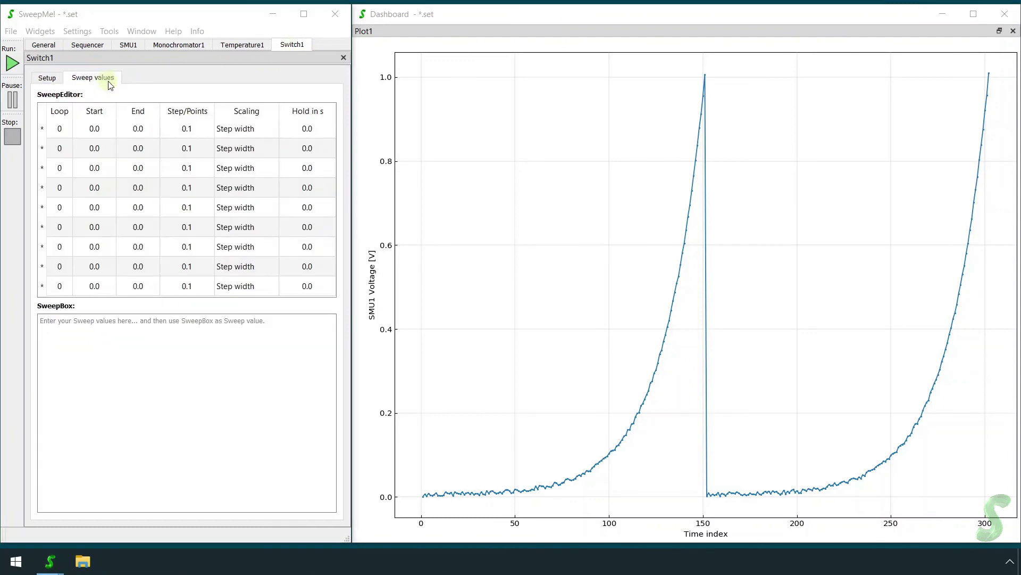
Load the SMU example setting and select its SMU test module in the Sequencer tree
{"action": "left_click", "coordinate": [88, 33]}
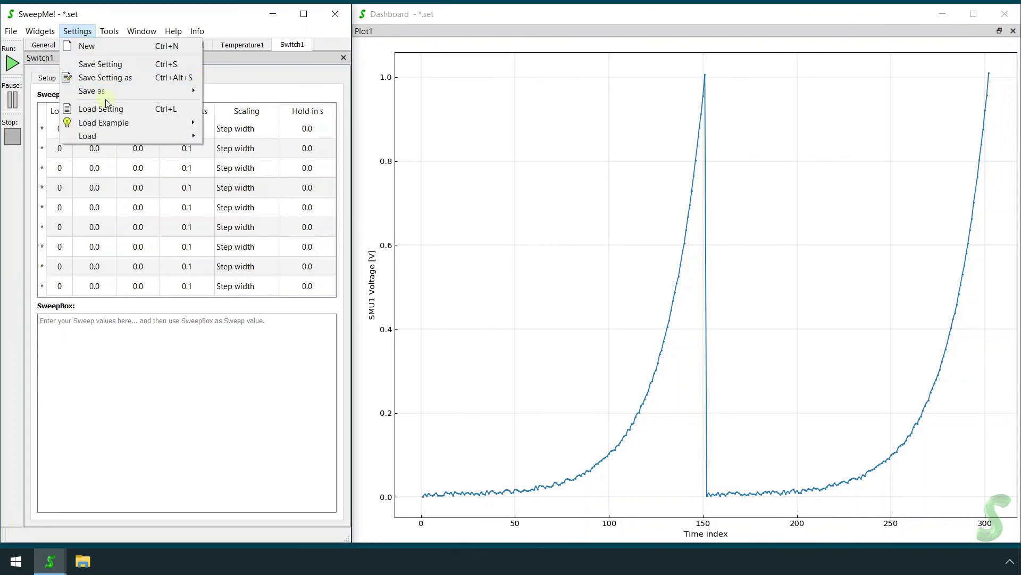
{"action": "mouse_move", "coordinate": [104, 122]}
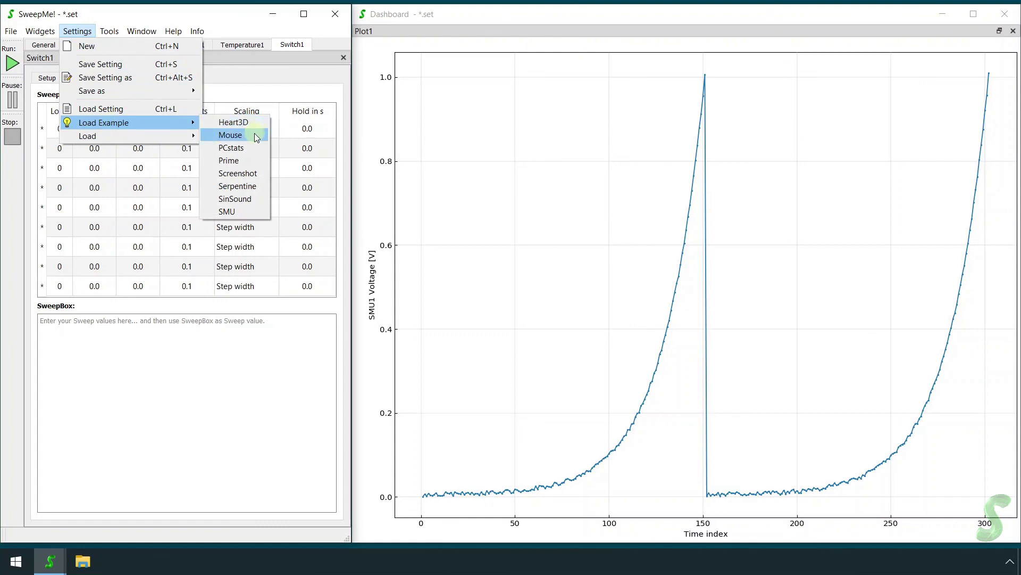
{"action": "left_click", "coordinate": [234, 212]}
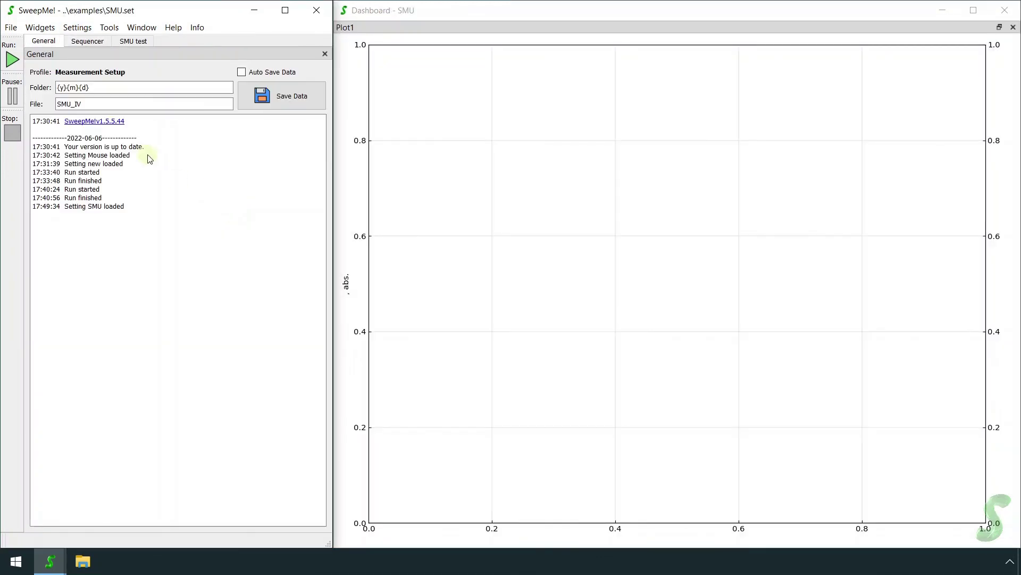
{"action": "left_click", "coordinate": [98, 41]}
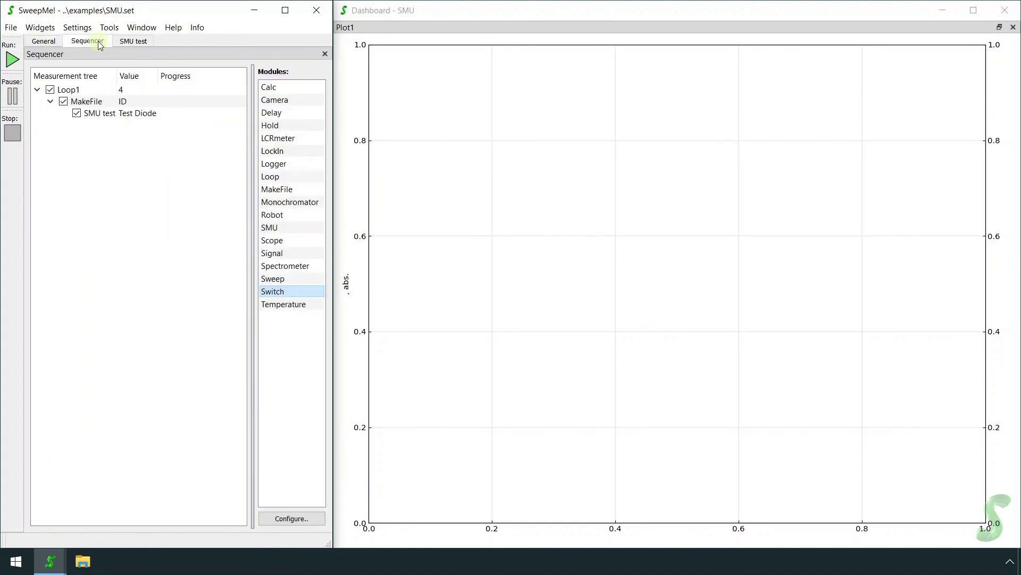
{"action": "left_click", "coordinate": [134, 115]}
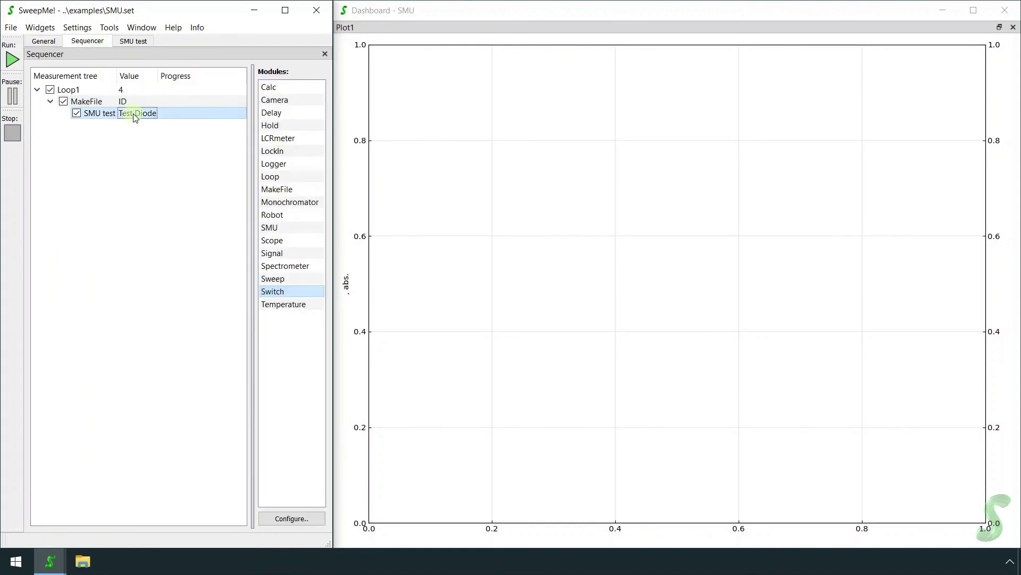